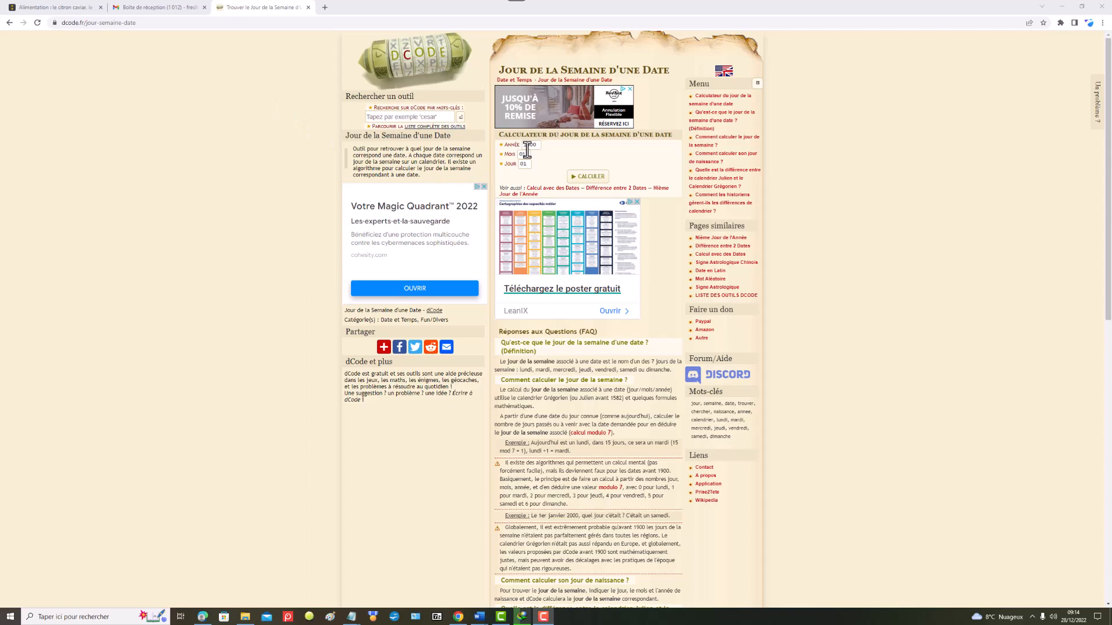
- Calculate the weekday of 1 January 1900, and of 31 December 1899
click(590, 177)
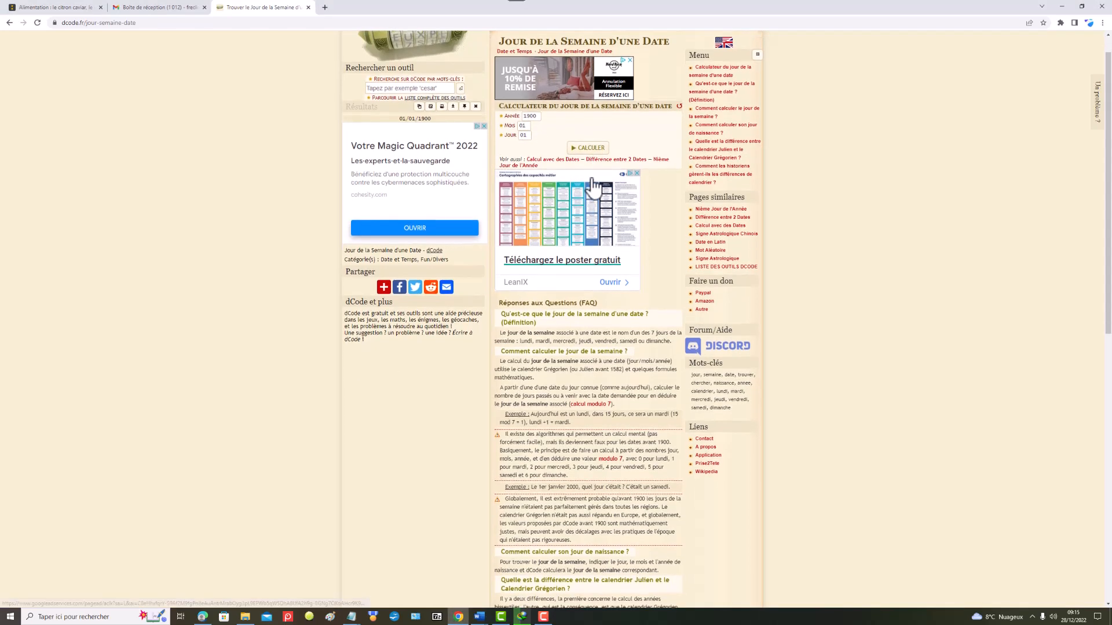
mouse_move(371, 126)
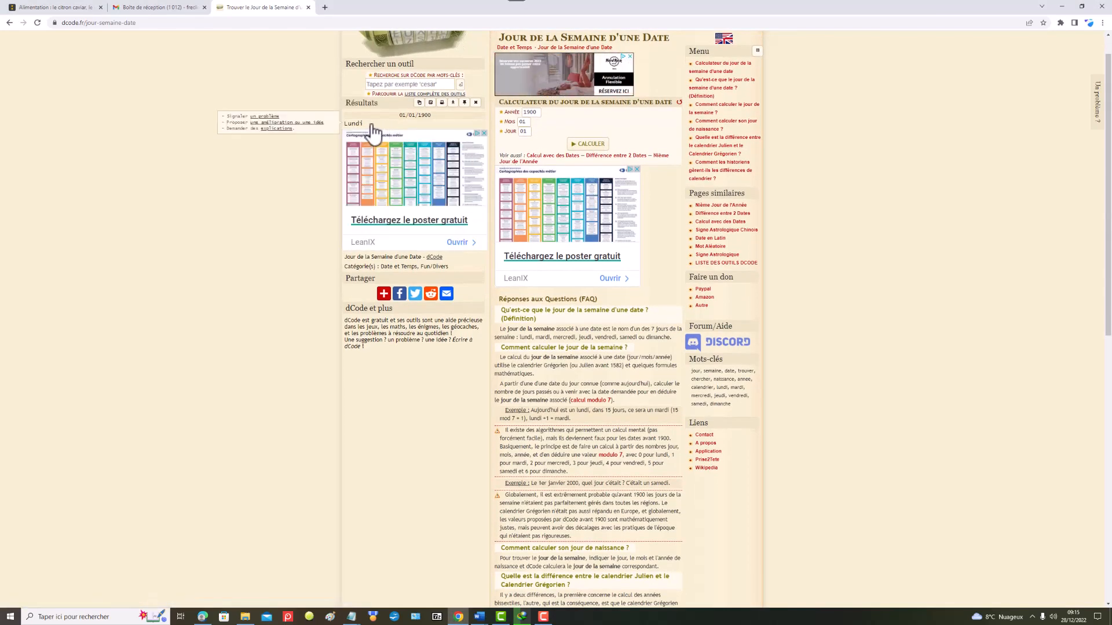
double_click(522, 122)
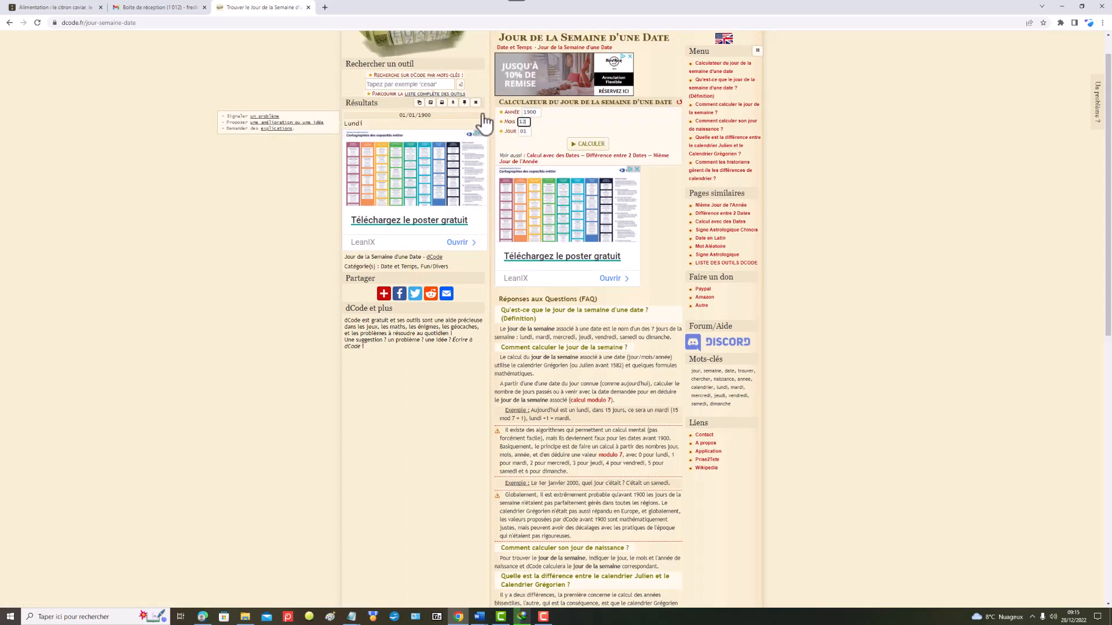
double_click(524, 131)
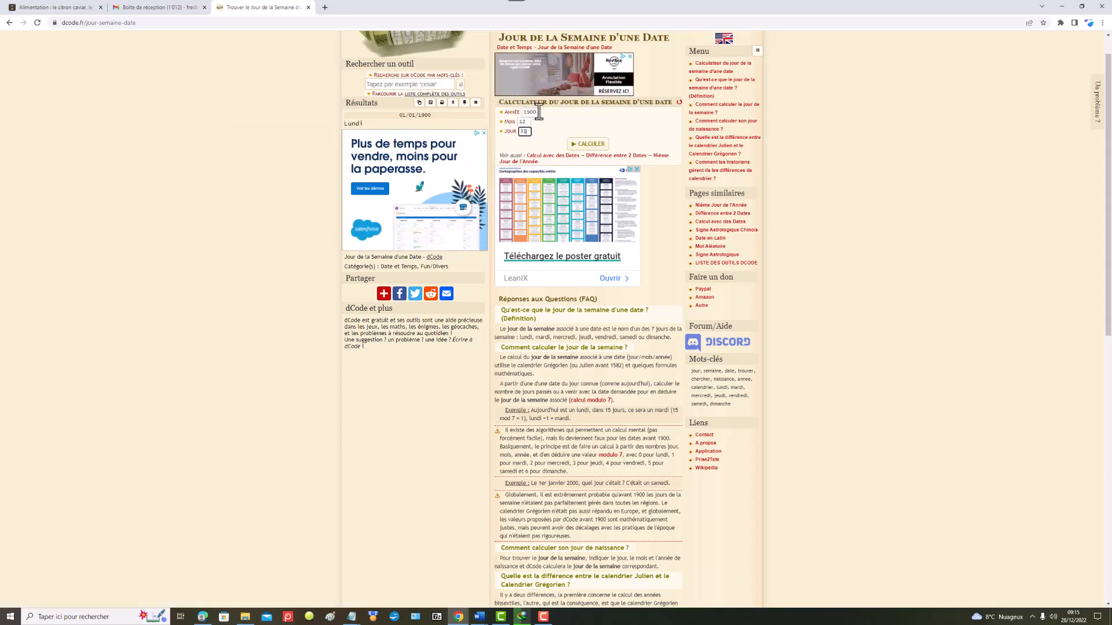
drag(537, 112, 528, 111)
text(1899)
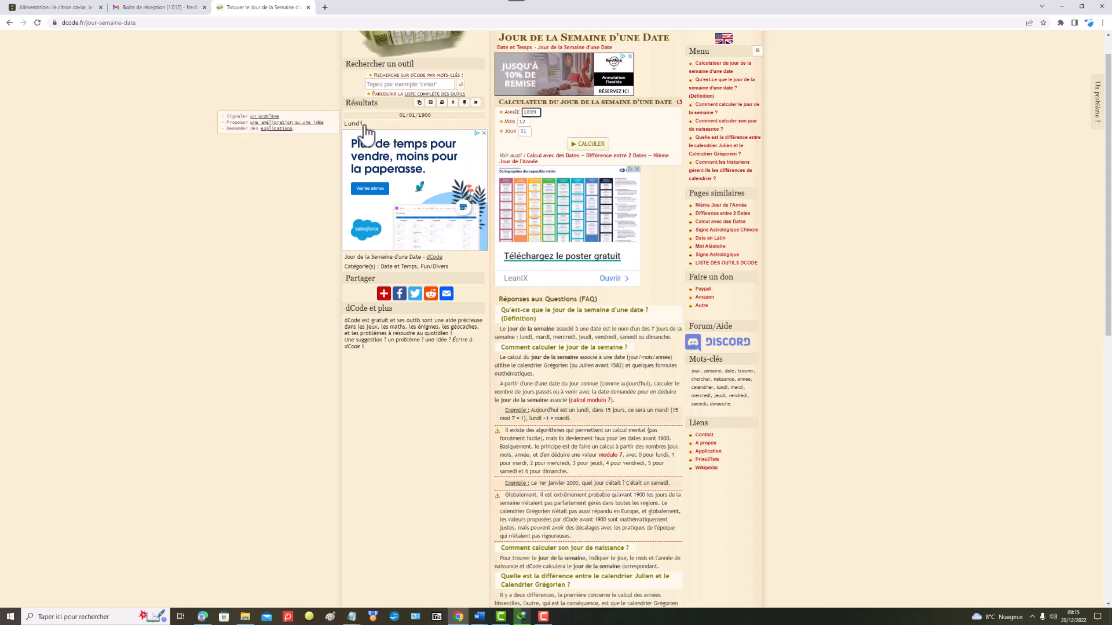
click(590, 145)
- Calculate the weekday of 2 January in year 1, entering the month as 01 and the day as 02
double_click(530, 113)
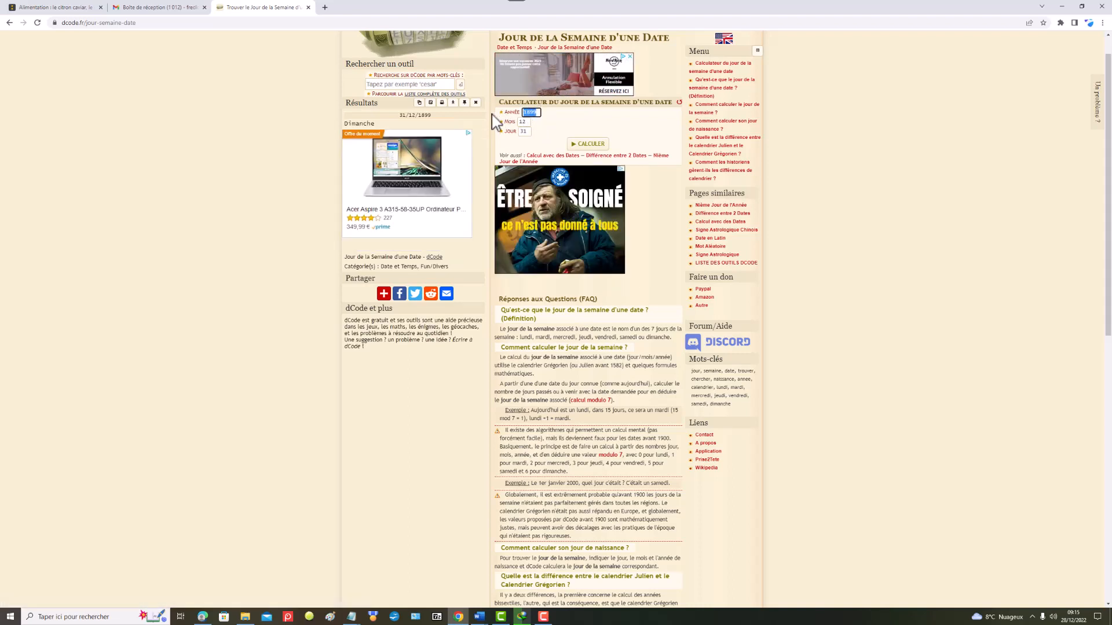
text(1)
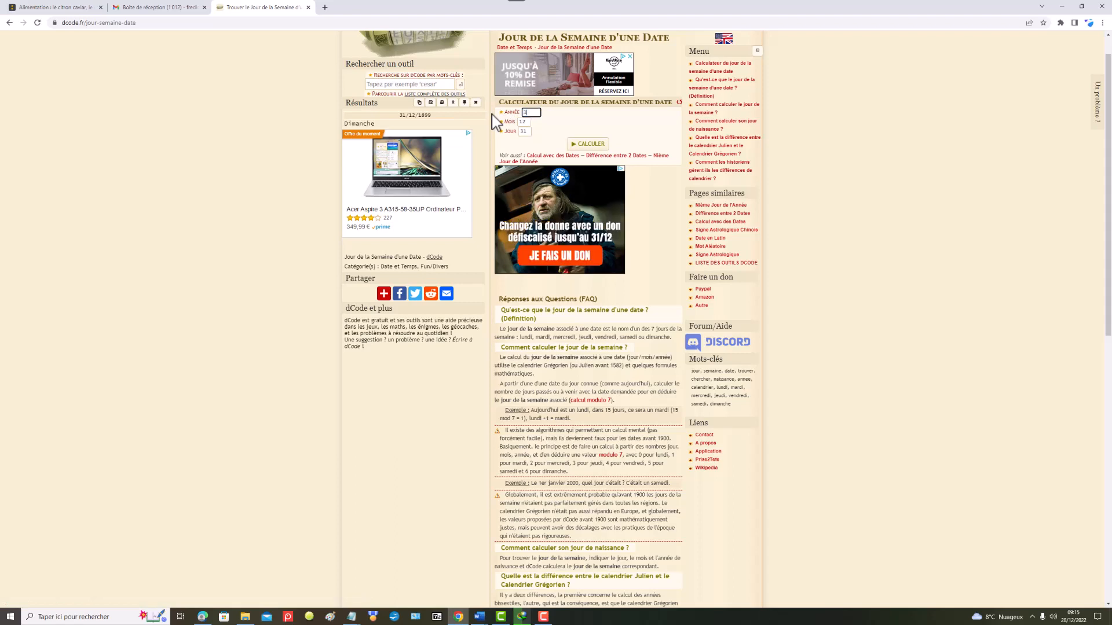
double_click(523, 122)
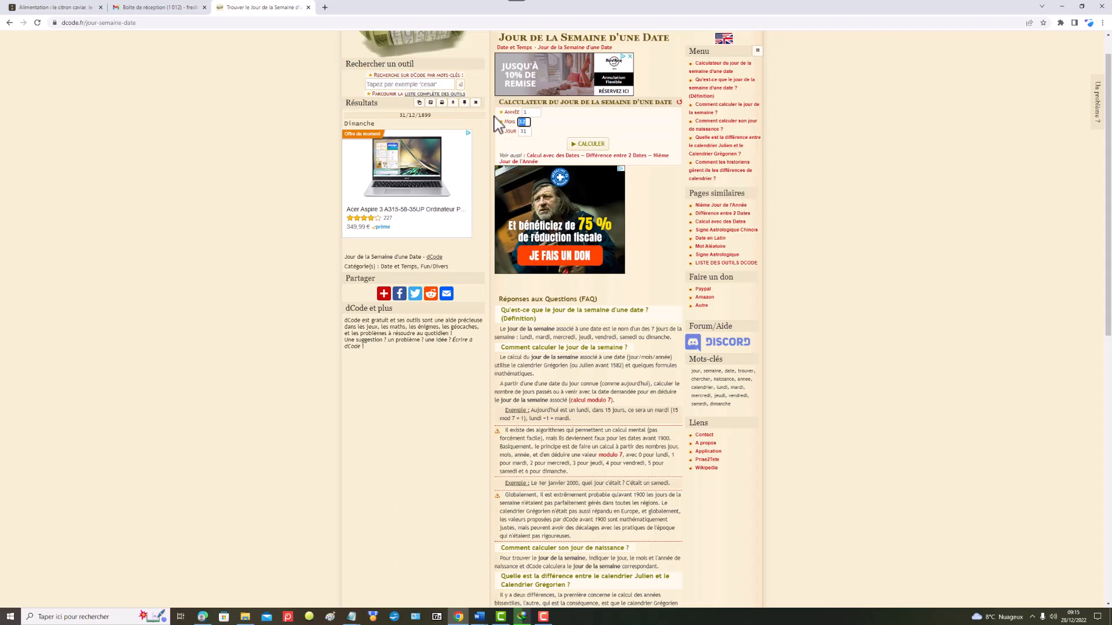
text(0)
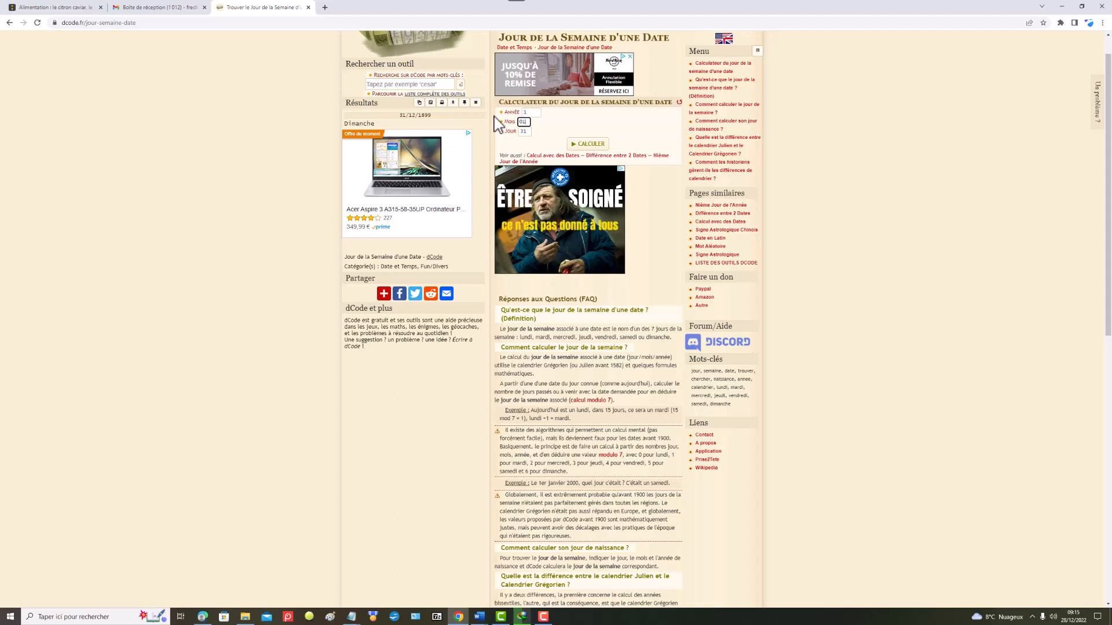
key(Tab)
text(02)
click(590, 143)
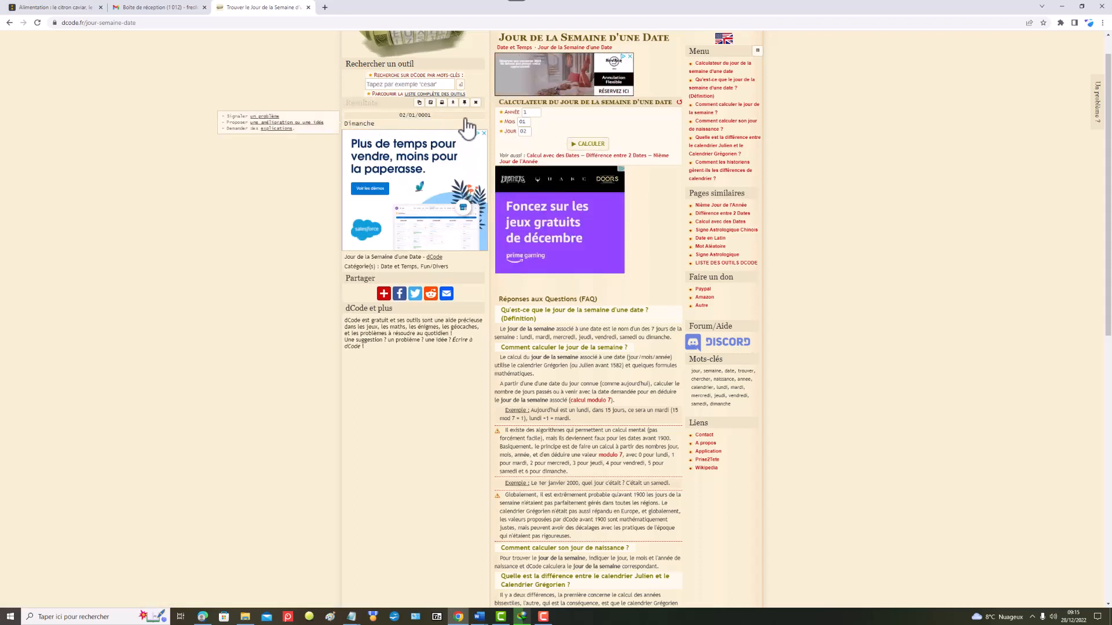
- Set the day to 01 and calculate the weekday of 1 January in year 1
drag(529, 131, 513, 123)
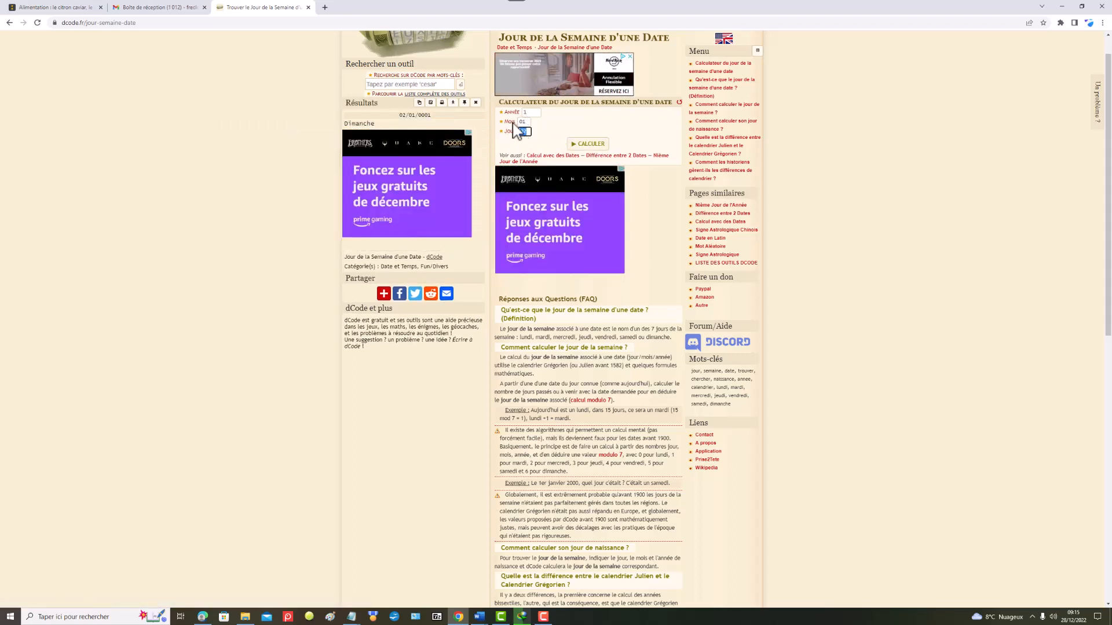
text(01)
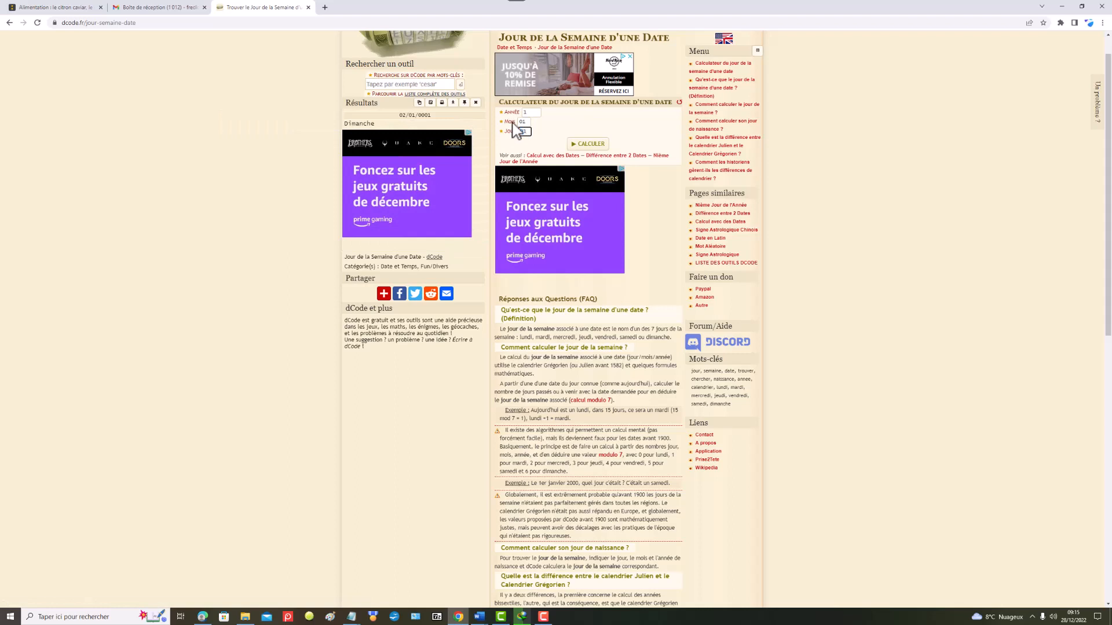
click(595, 149)
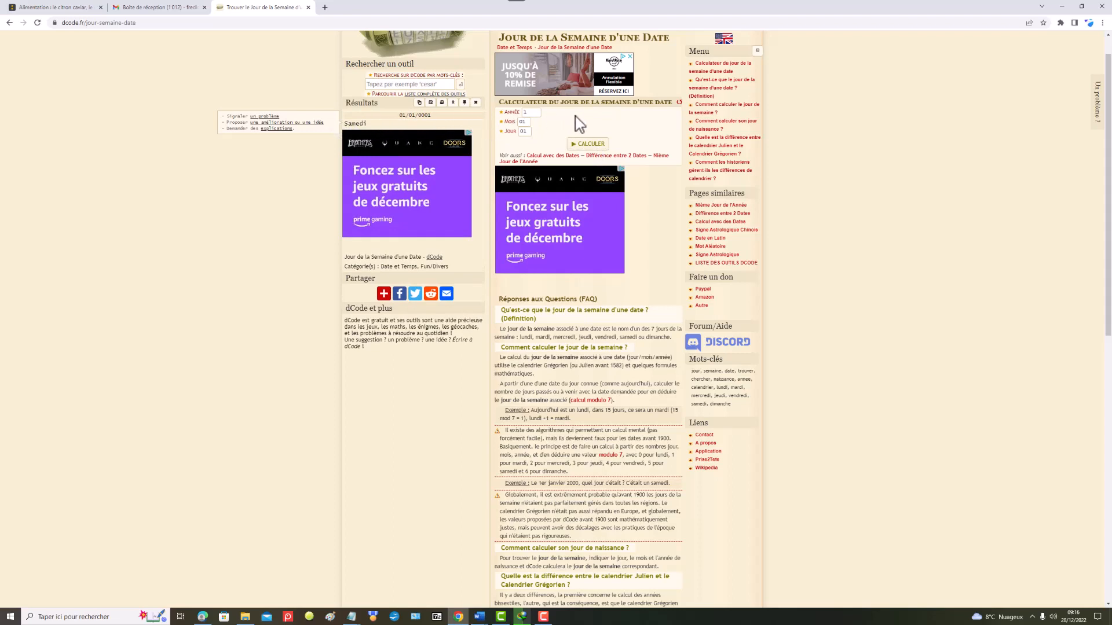
- Calculate the weekday of 31 December for the year 9999, and for the year 100000
double_click(533, 112)
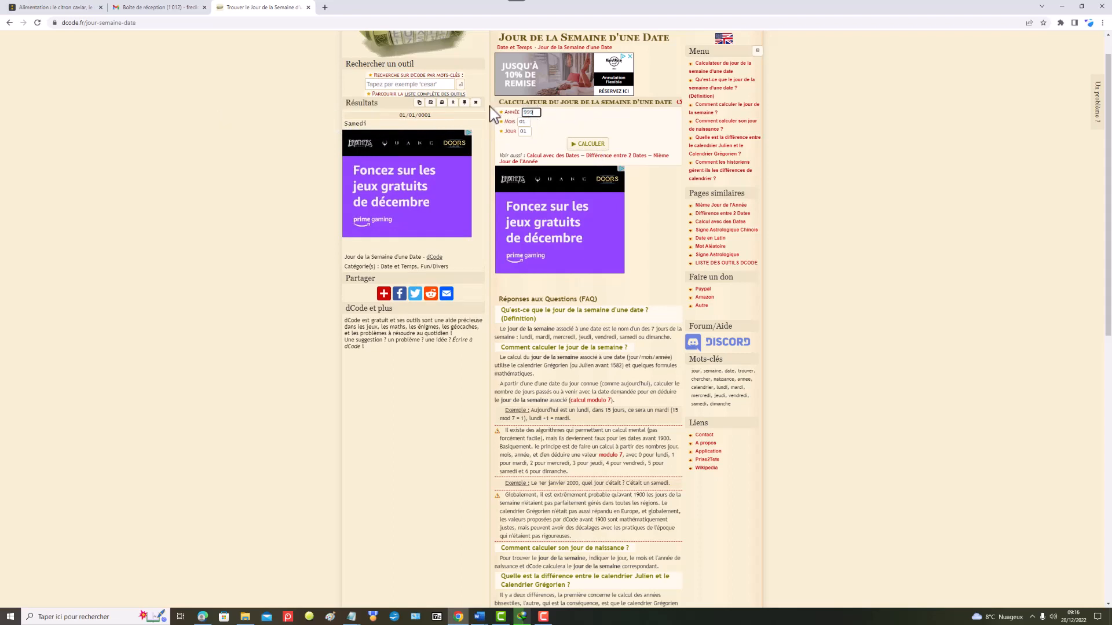
double_click(527, 121)
text(1)
key(Tab)
text(31)
click(589, 143)
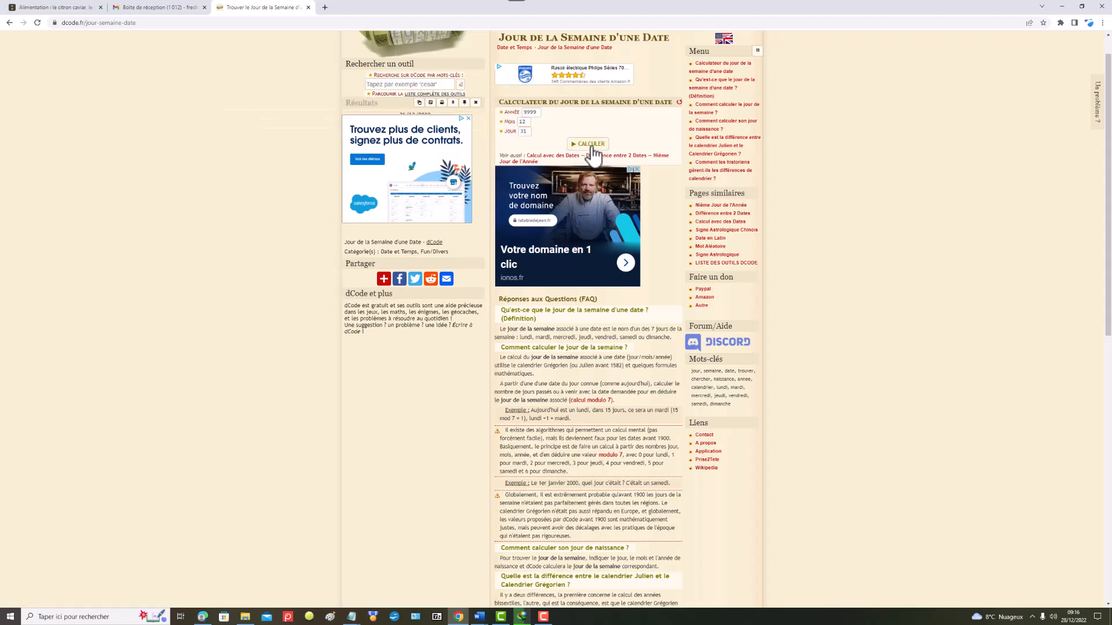
double_click(530, 112)
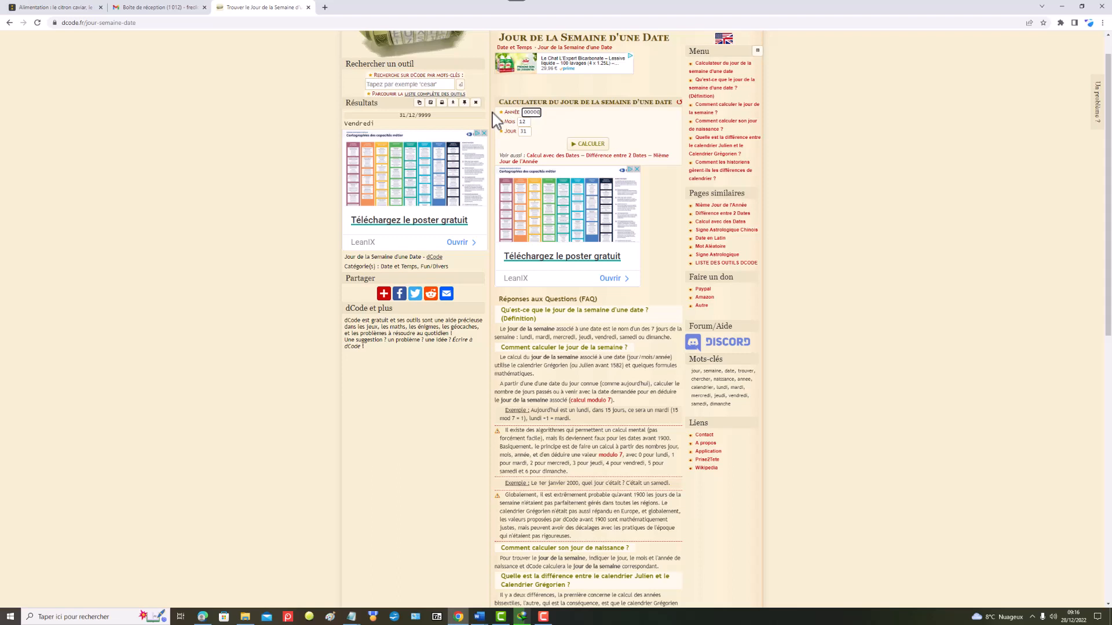
click(587, 147)
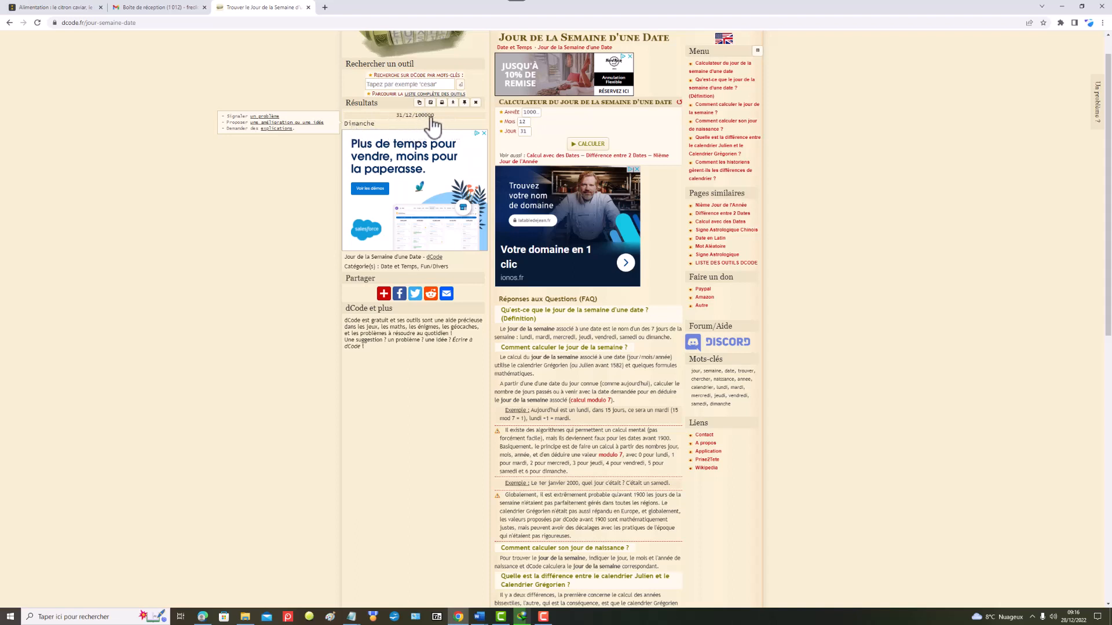
- Try to calculate the weekday of 31 December for an extremely large year, entered as 1 followed by dozens of zeros
double_click(539, 113)
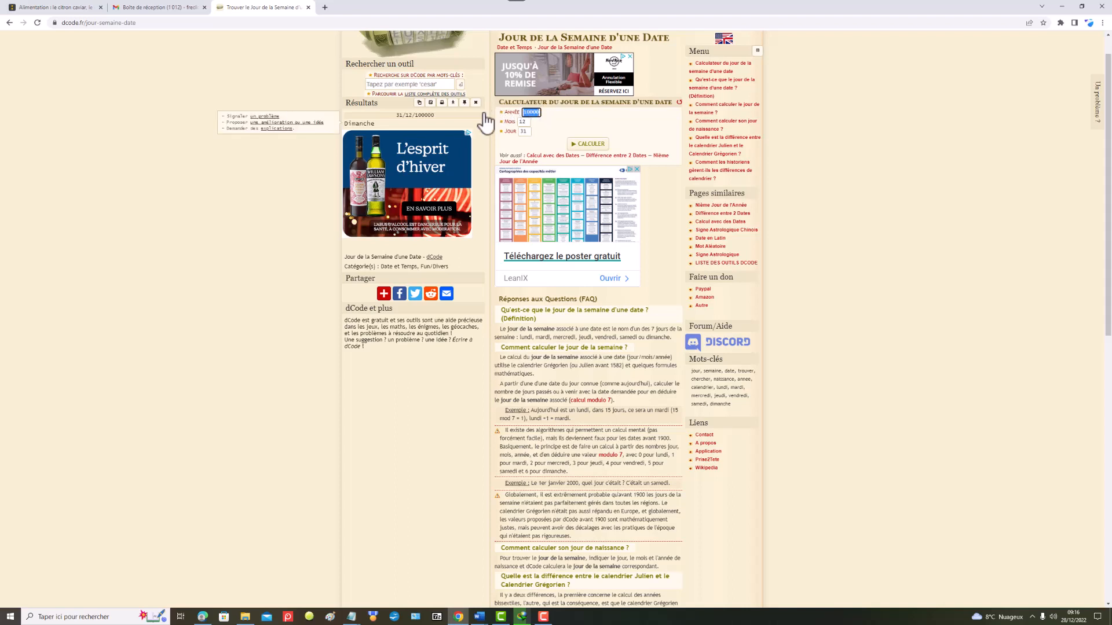
text(10)
click(592, 146)
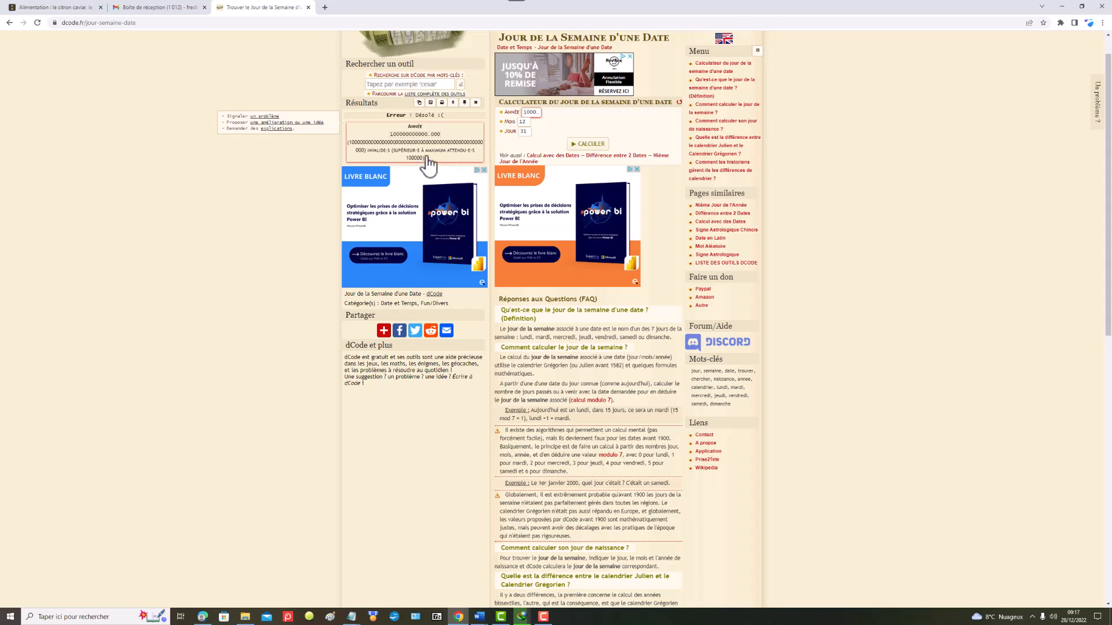
- Replace the oversized year with 100001 and try to calculate the weekday of 31 December
double_click(531, 113)
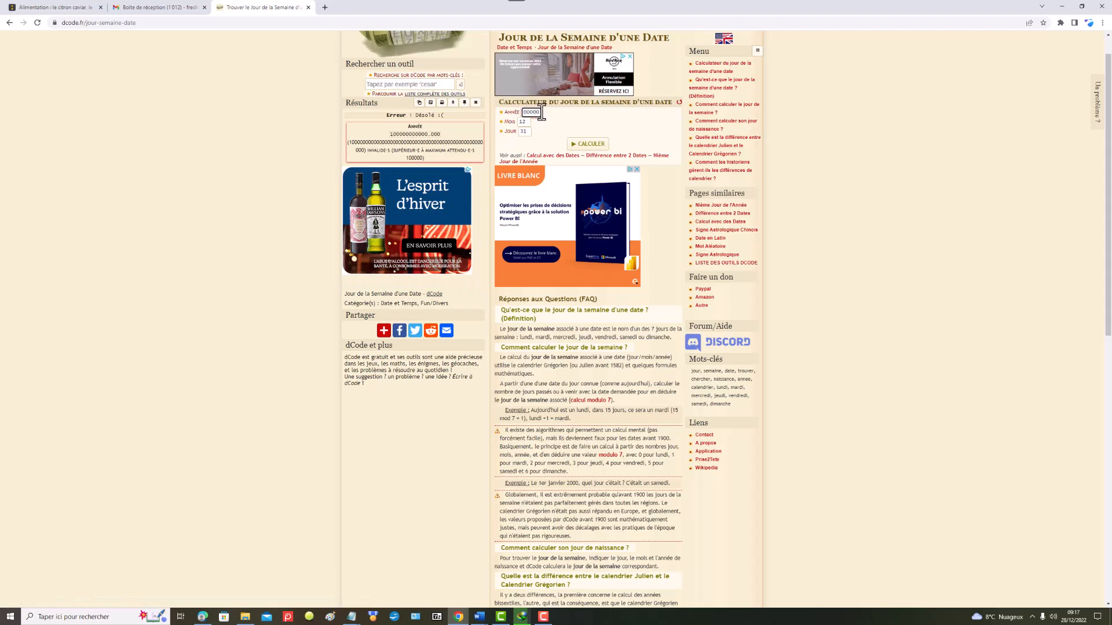
drag(539, 112, 463, 104)
key(BackSpace)
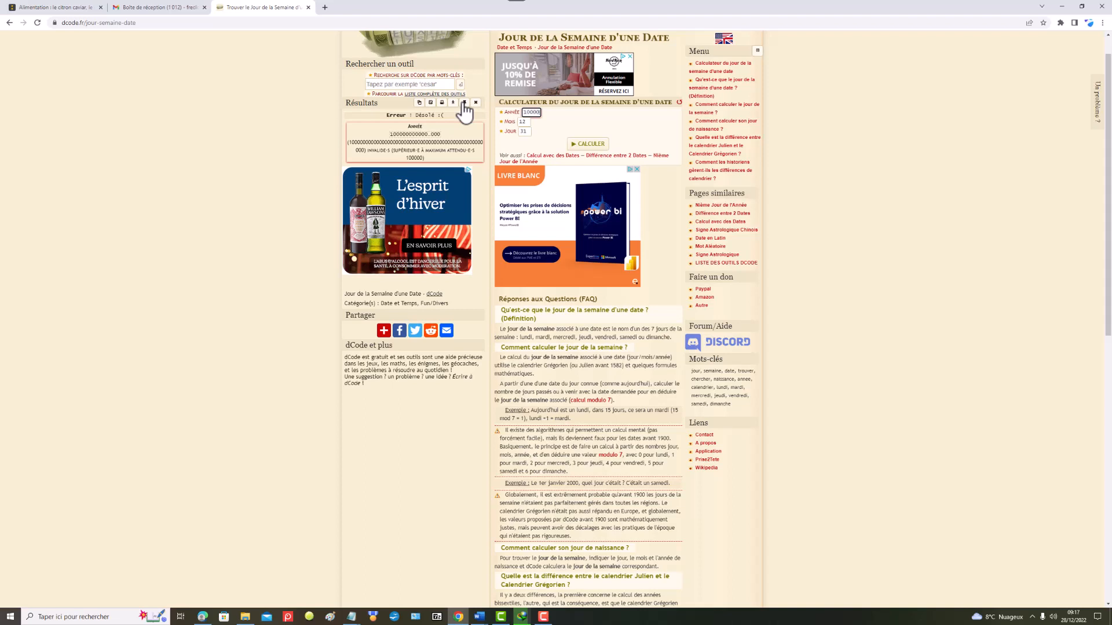
text(1)
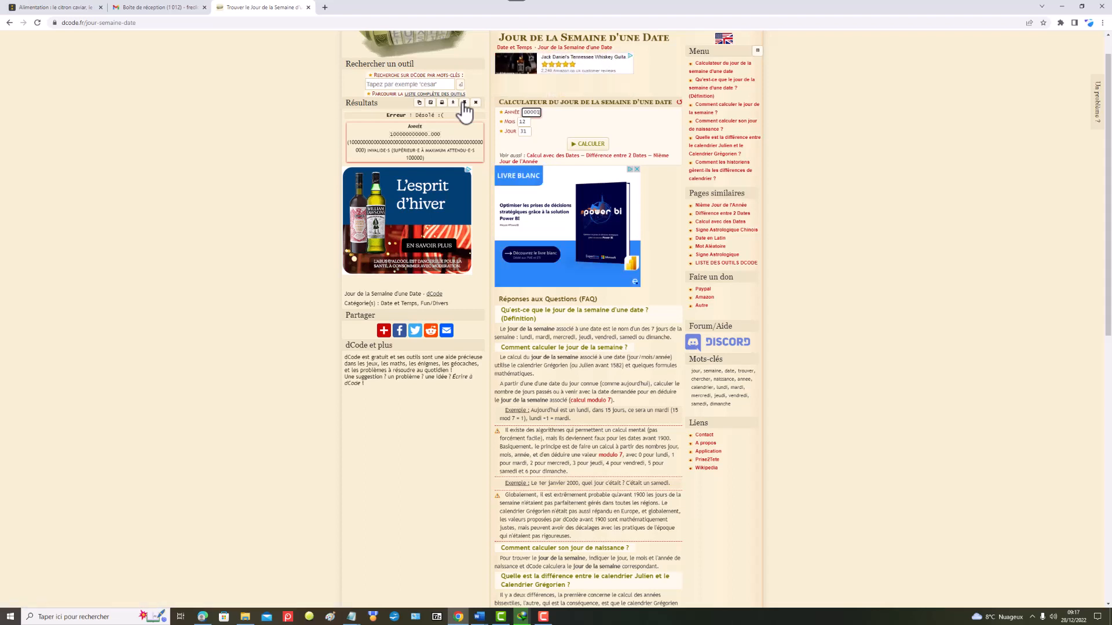
click(574, 144)
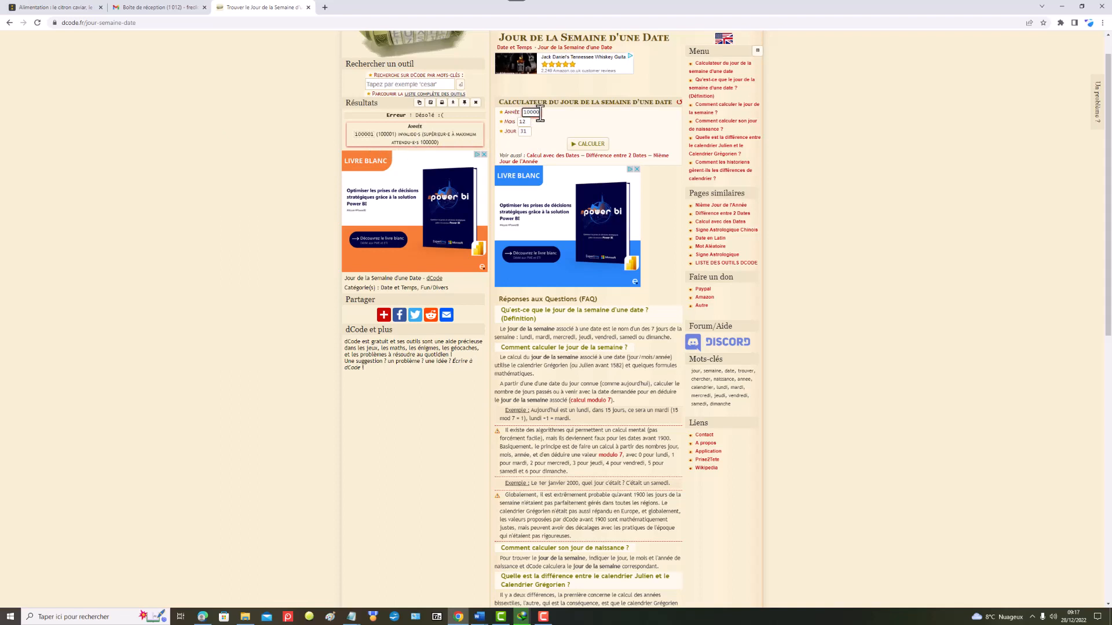
- Set the year back to 100000 and recalculate the weekday of 31 December
drag(540, 113, 510, 115)
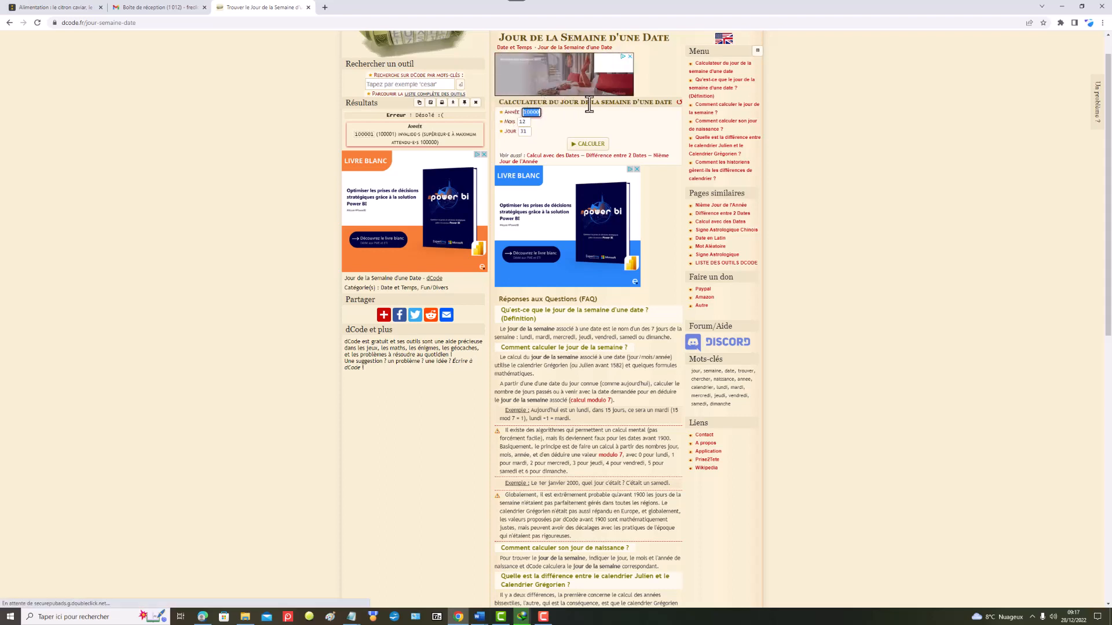
text(1)
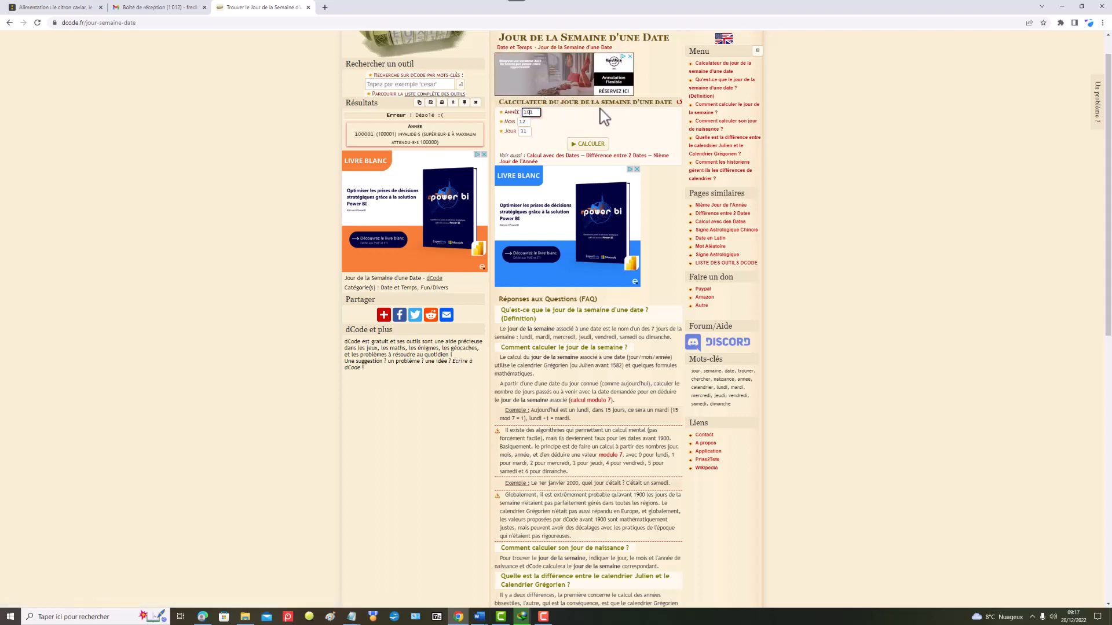
text(01)
key(BackSpace)
text(00...)
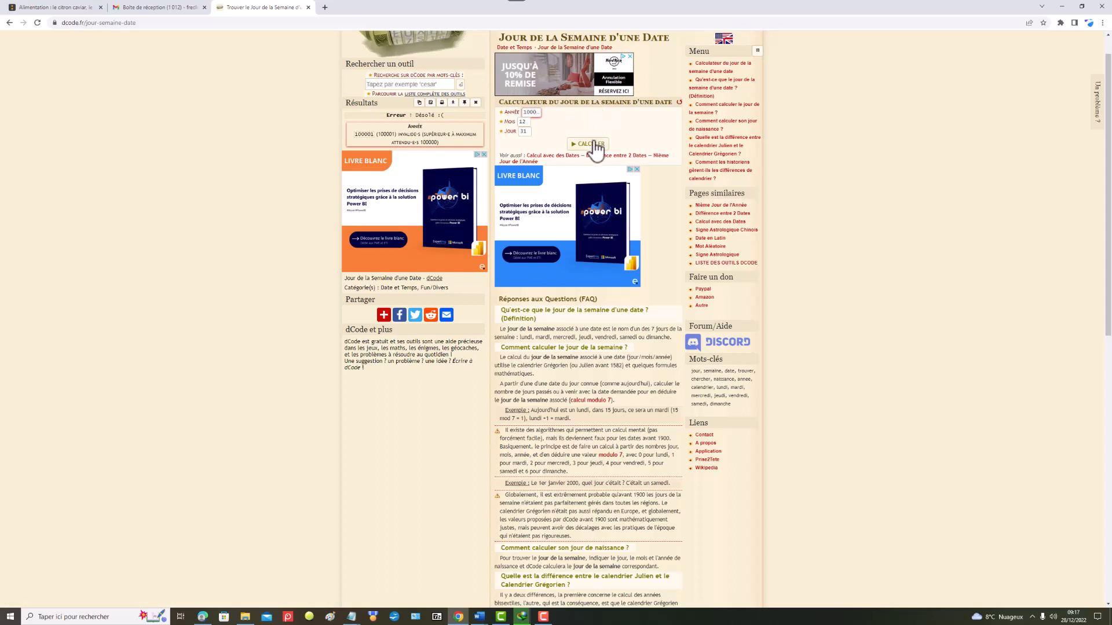
click(596, 145)
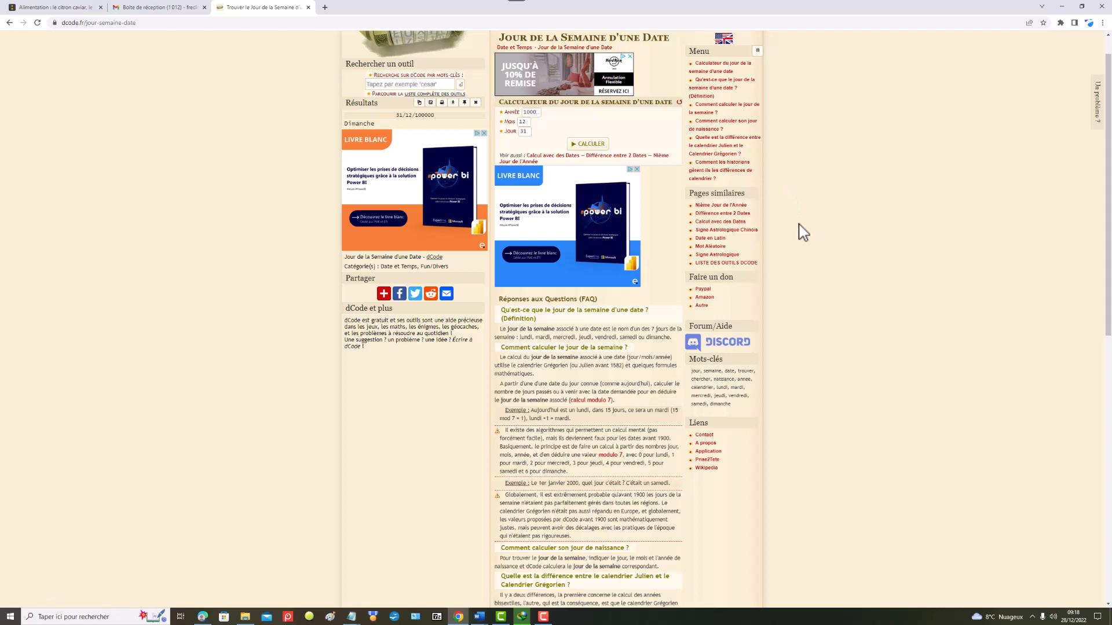
- Open the Différence entre 2 Dates calculator and calculate the days between 1 January of year 1 and 28 December 2022
click(743, 214)
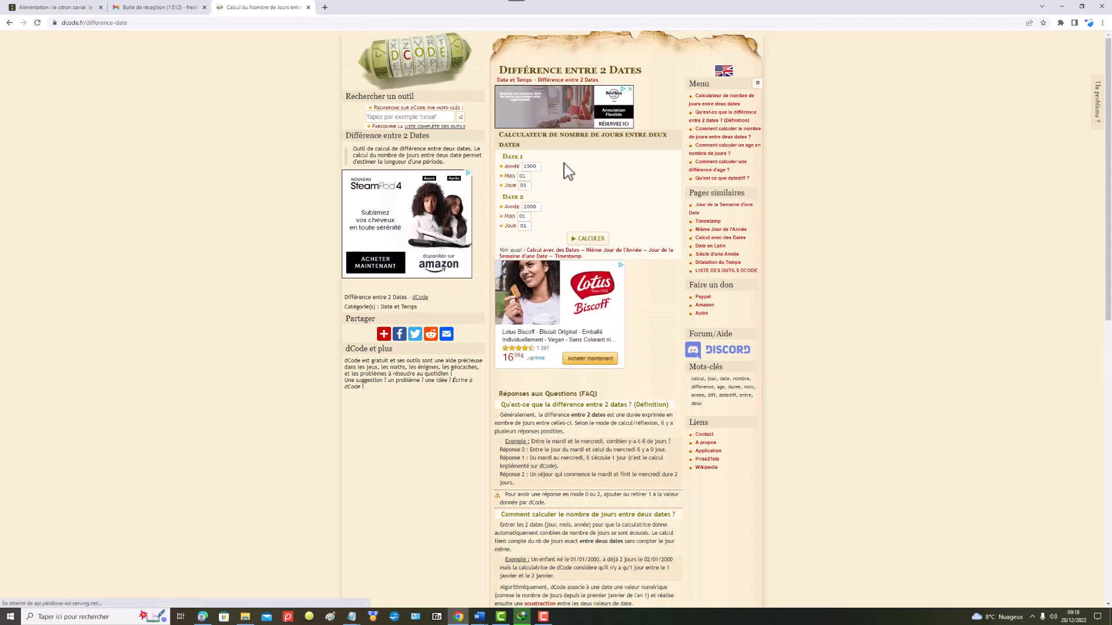
double_click(539, 167)
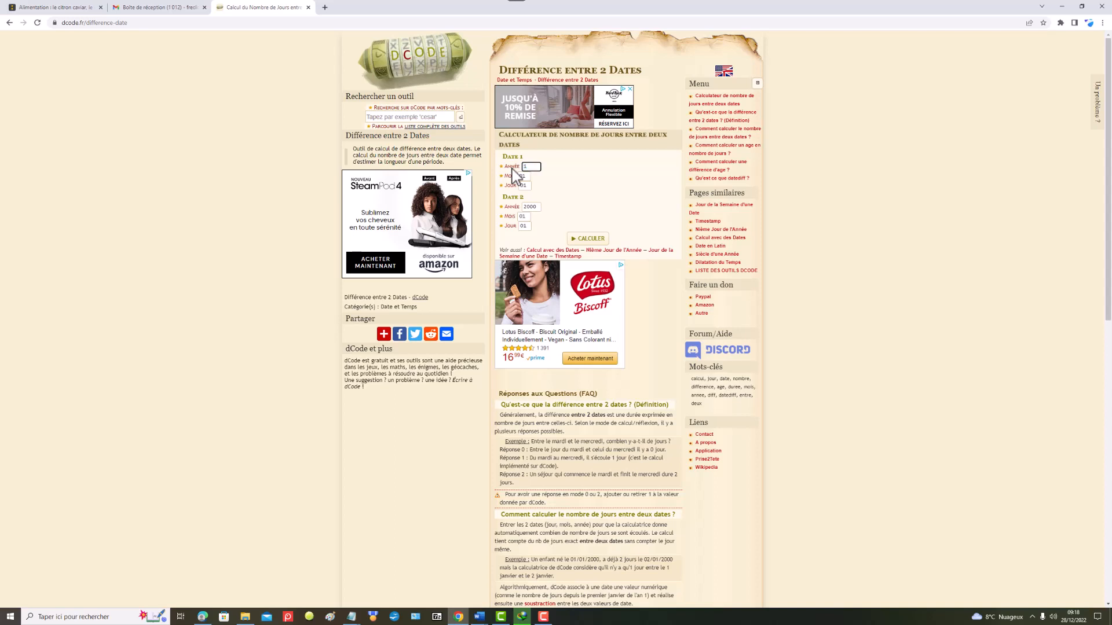
double_click(529, 207)
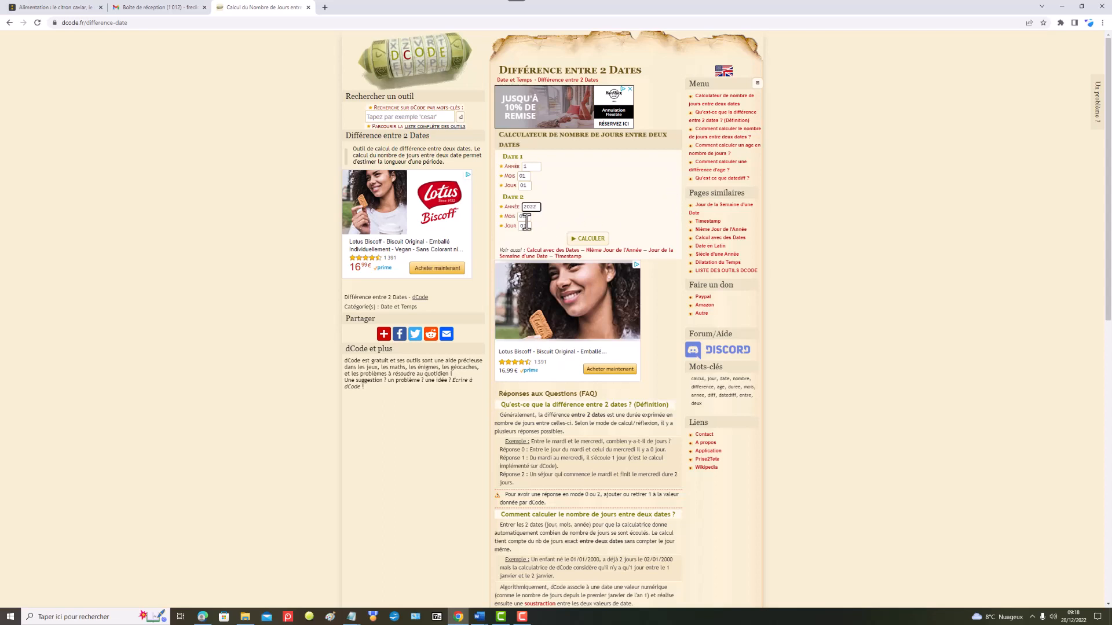
key(Tab)
text(12)
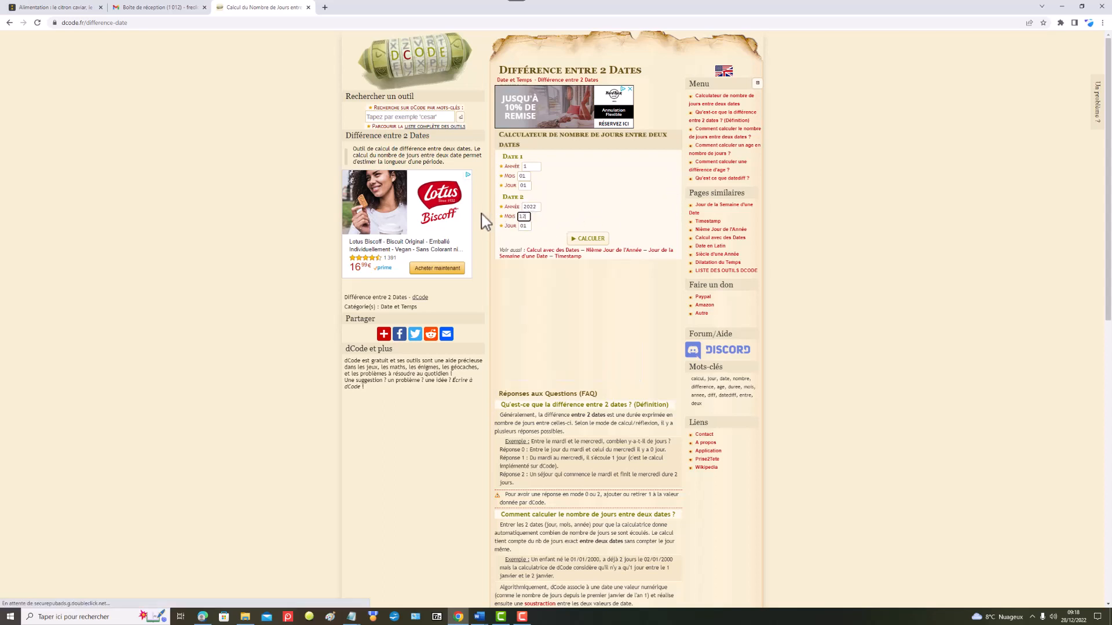
key(Tab)
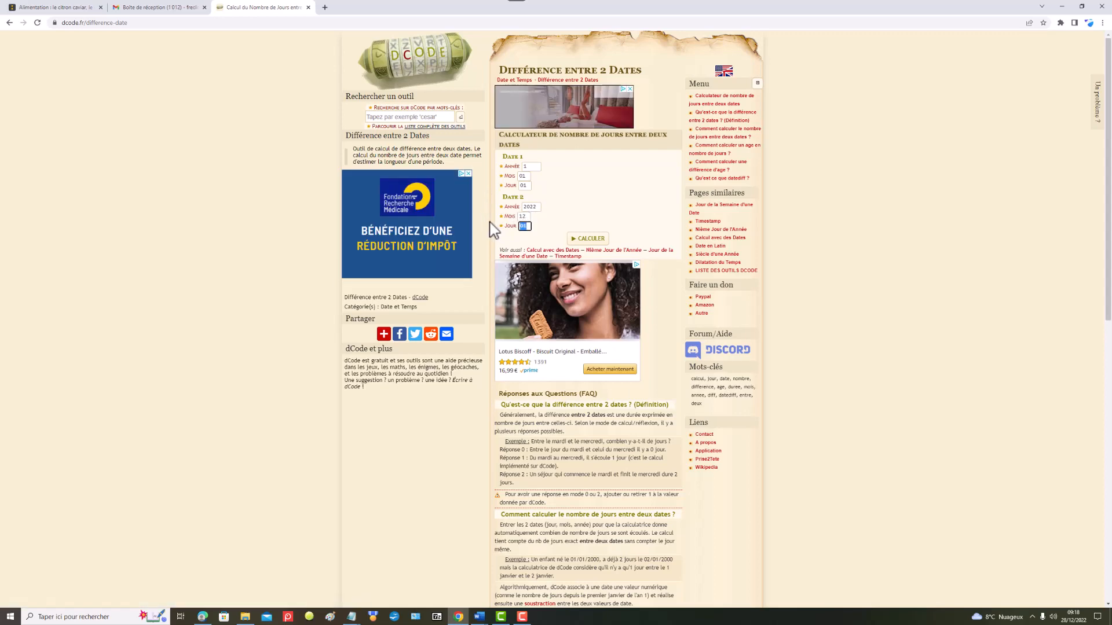
click(588, 238)
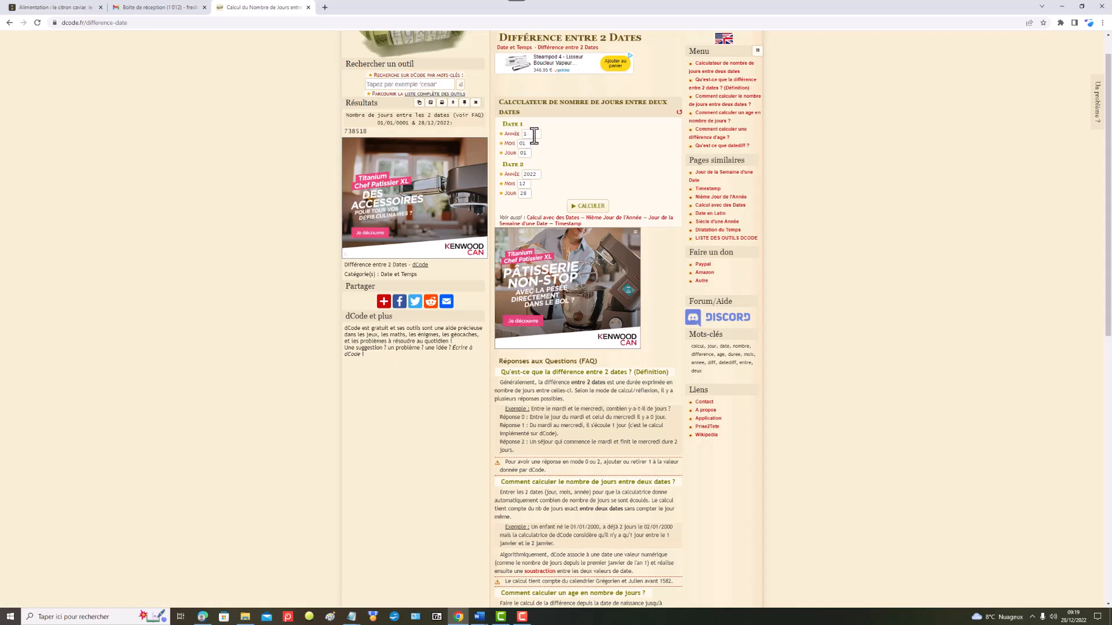
- Change the first date to 1 December 2022 and calculate the days until 28 December 2022
text(2022)
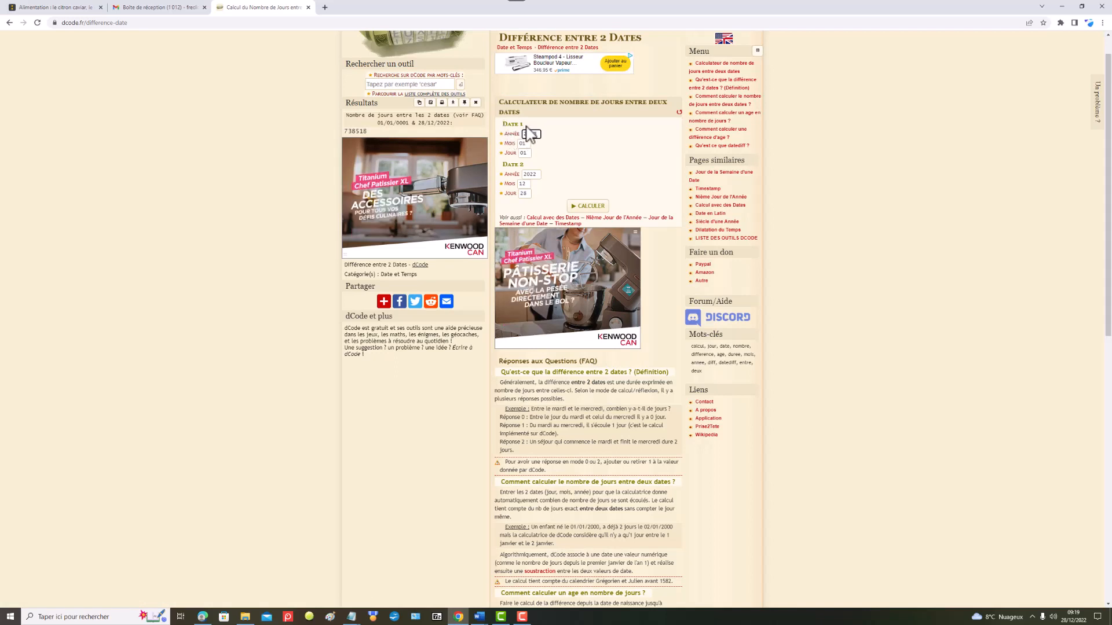
key(Tab)
text(12)
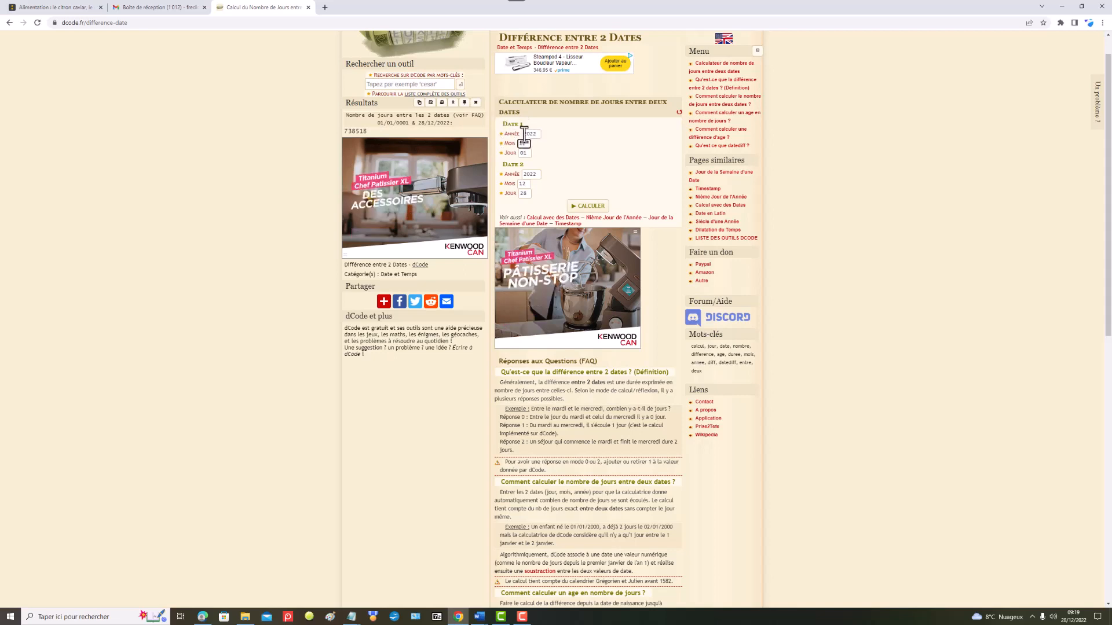
click(594, 210)
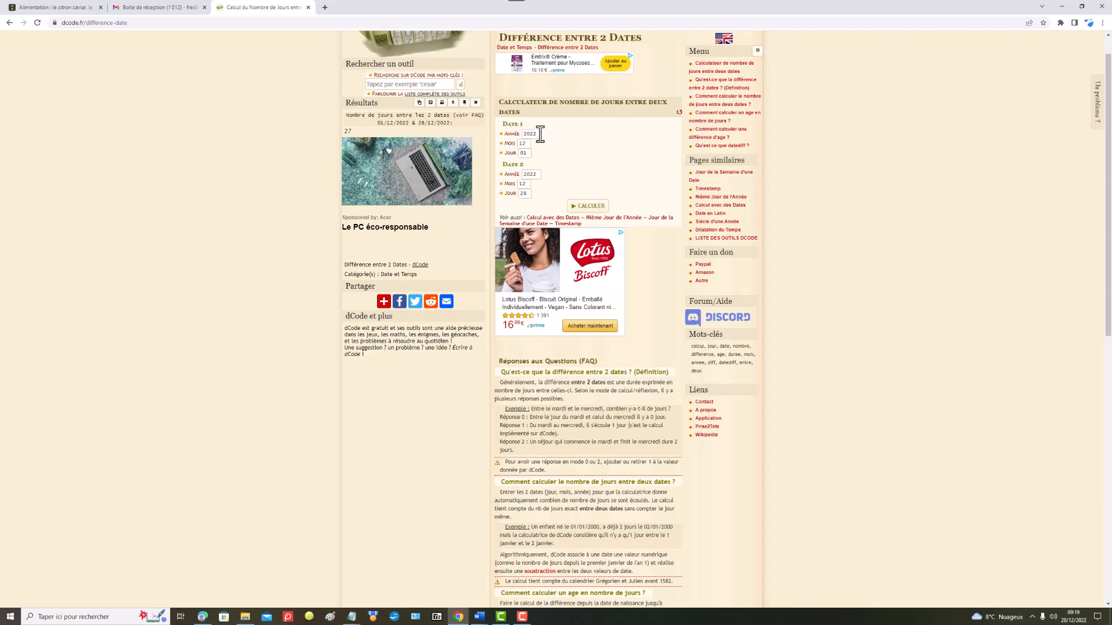
- Calculate the number of days between 31 December of year 100000 and 1 January of year 1
drag(539, 133, 515, 141)
drag(528, 153, 473, 143)
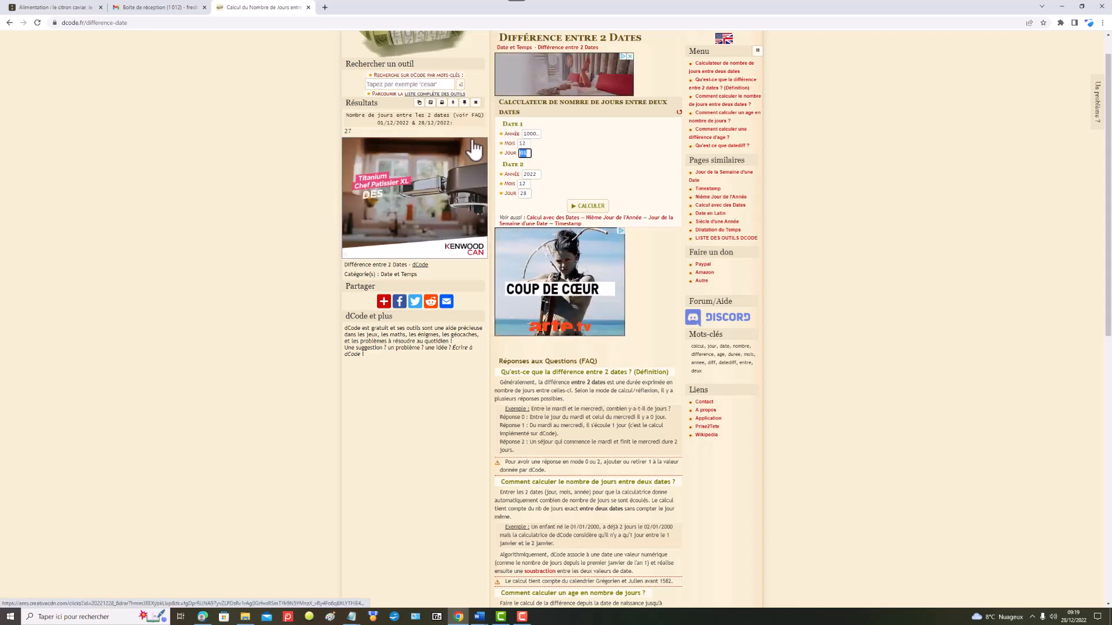
text(31)
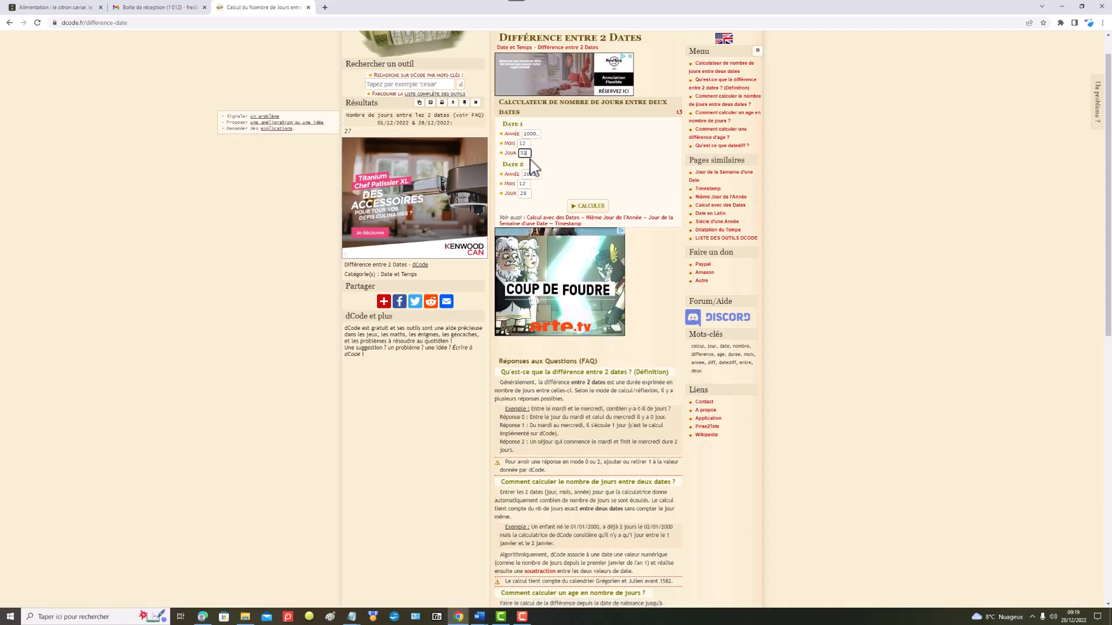
drag(529, 174, 477, 179)
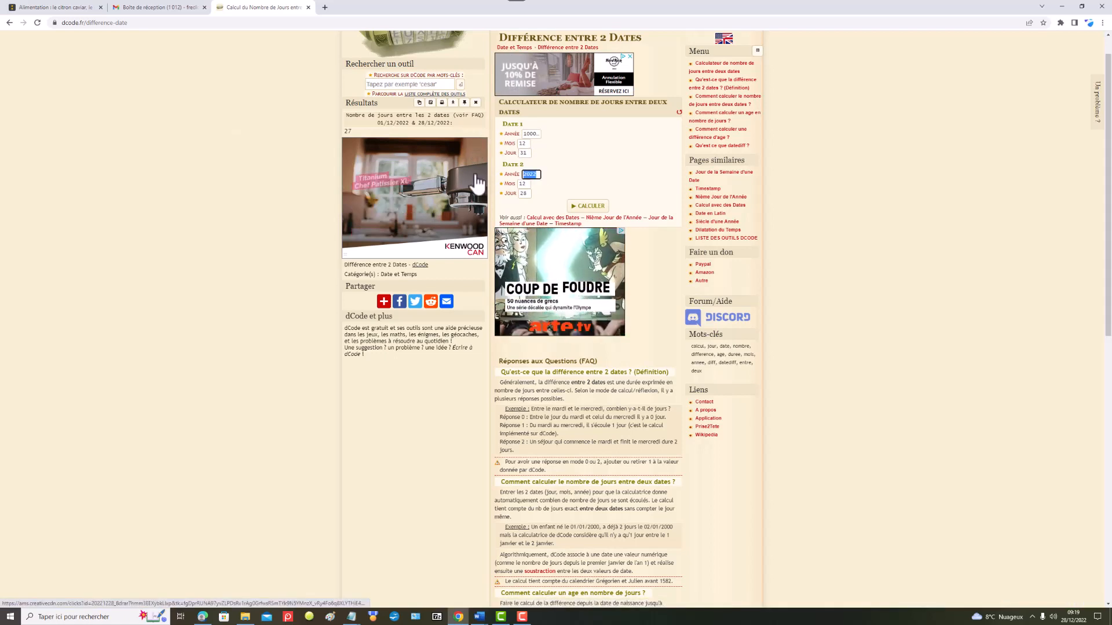
text(1)
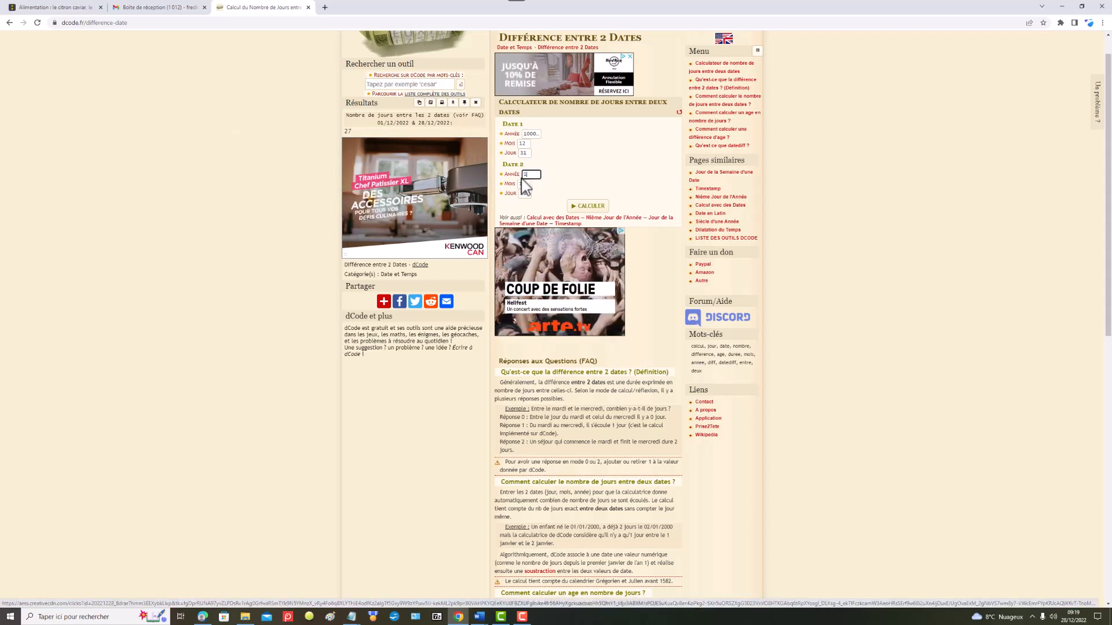
key(Tab)
text(1)
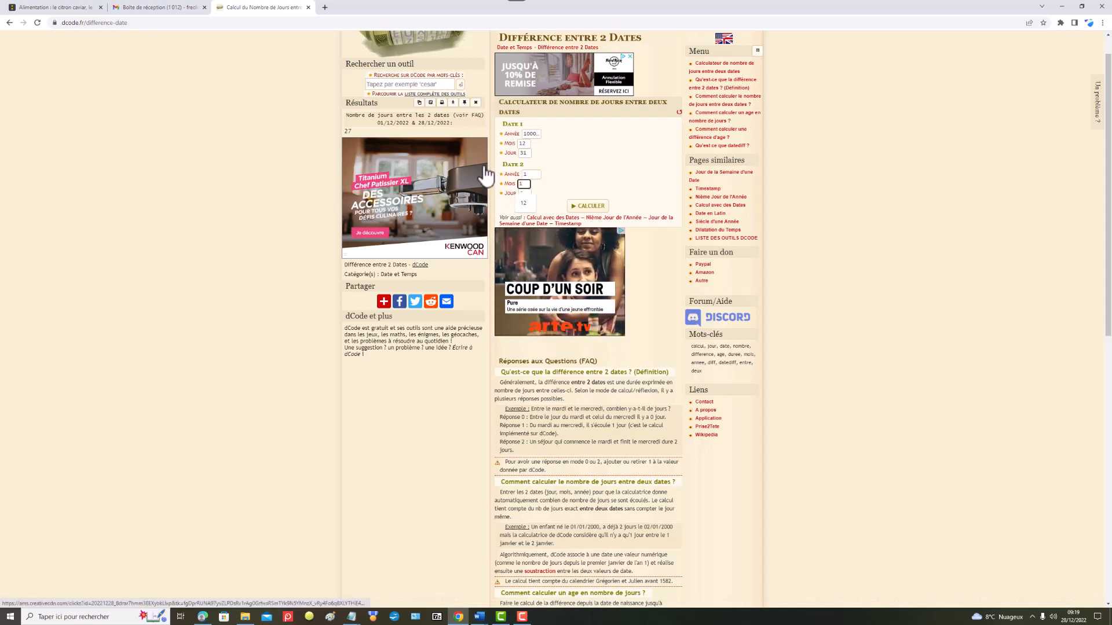
key(Tab)
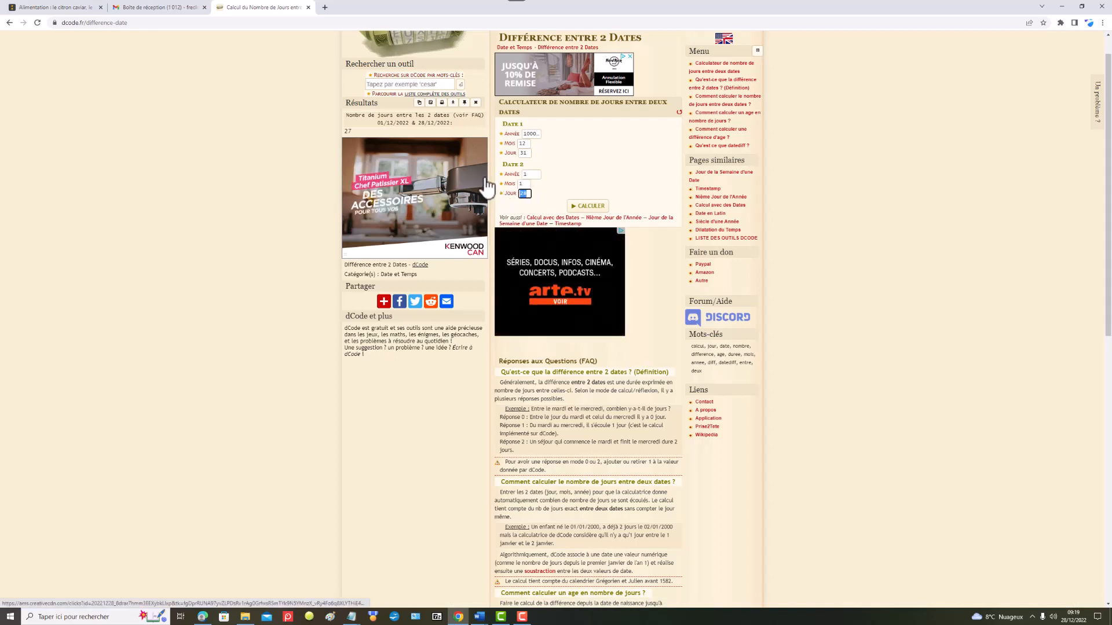
text(1)
click(591, 207)
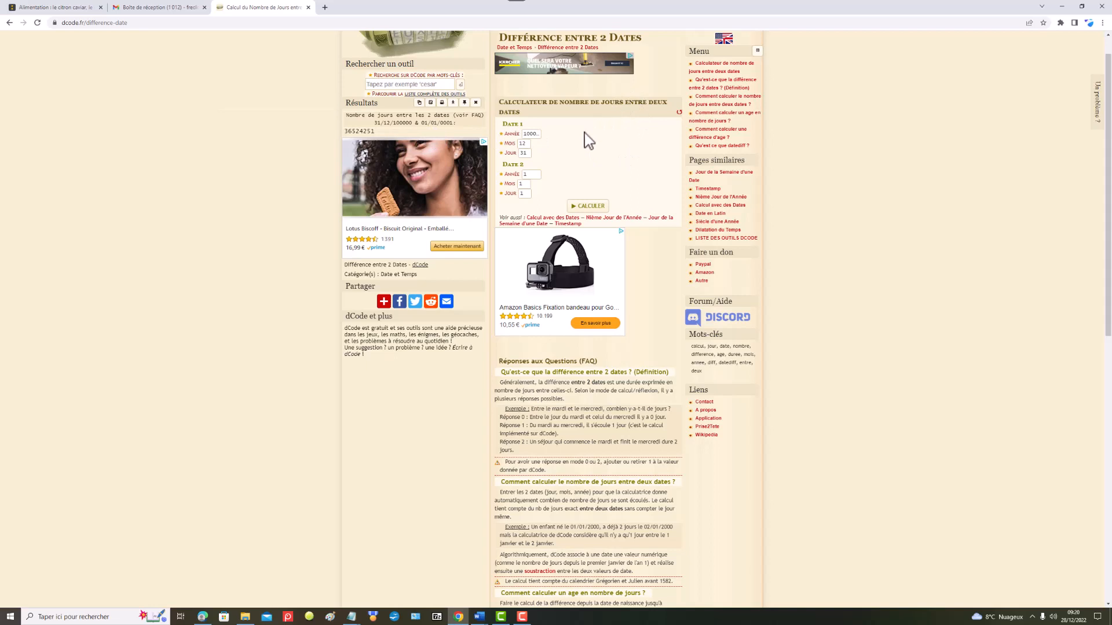
- Look through the FAQ on the Différence entre 2 Dates page, including how to calculate an age in days and an age difference
click(739, 115)
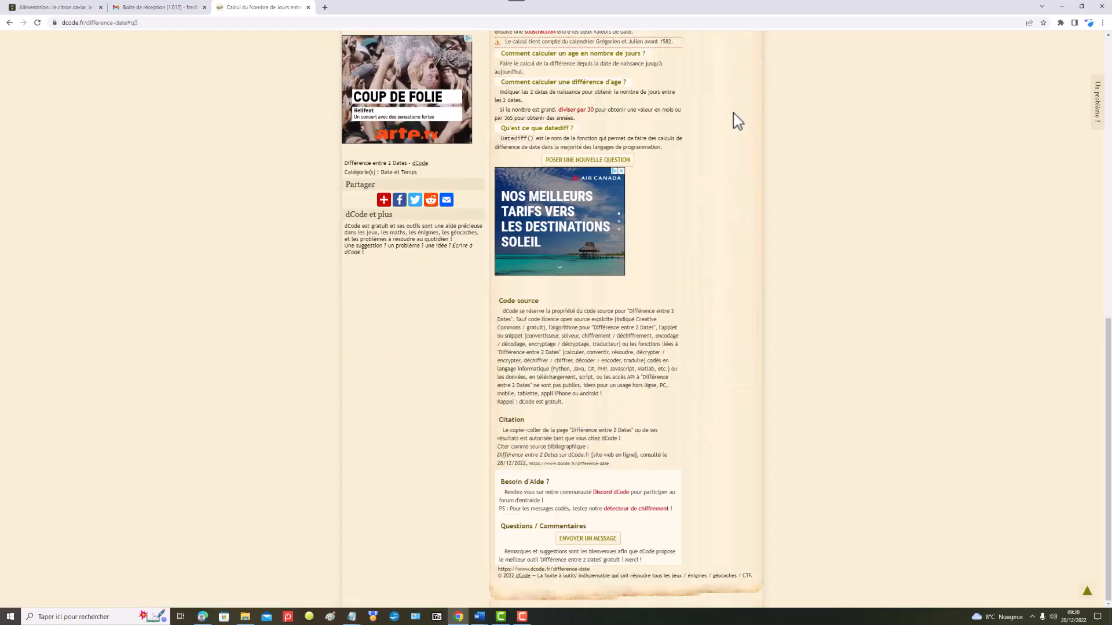
scroll(666, 145, up, 3)
scroll(671, 147, up, 7)
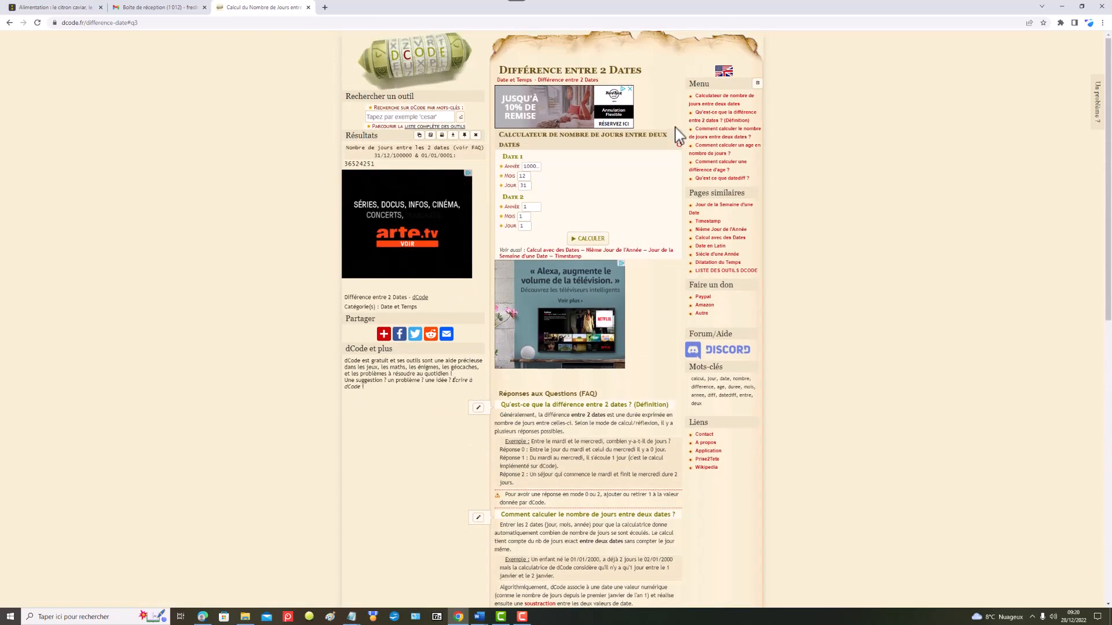
scroll(678, 134, down, 2)
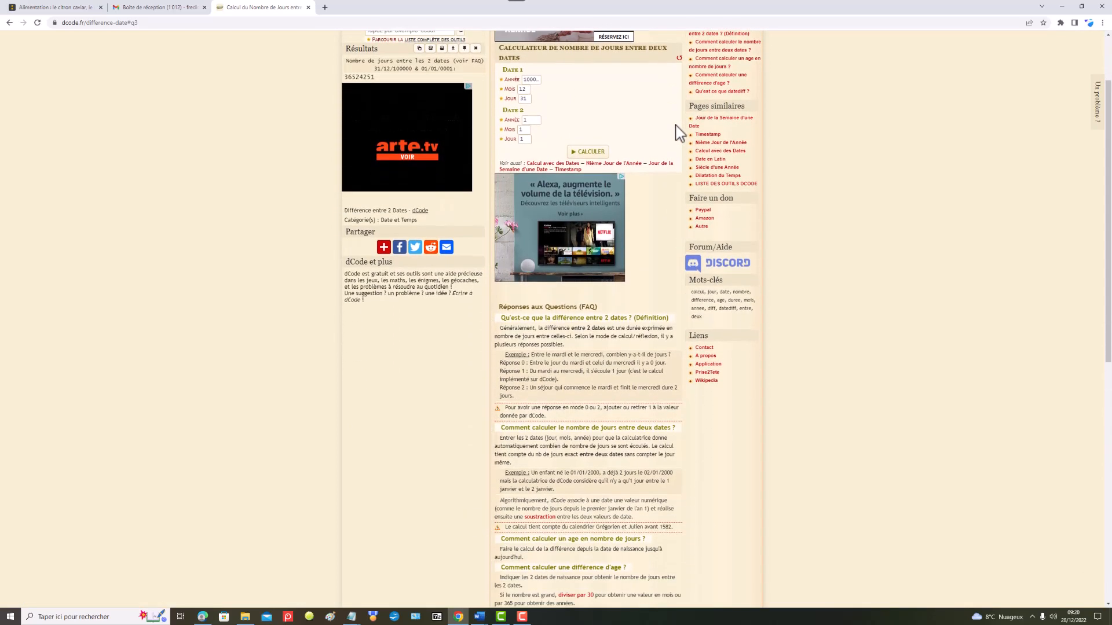
scroll(679, 133, down, 2)
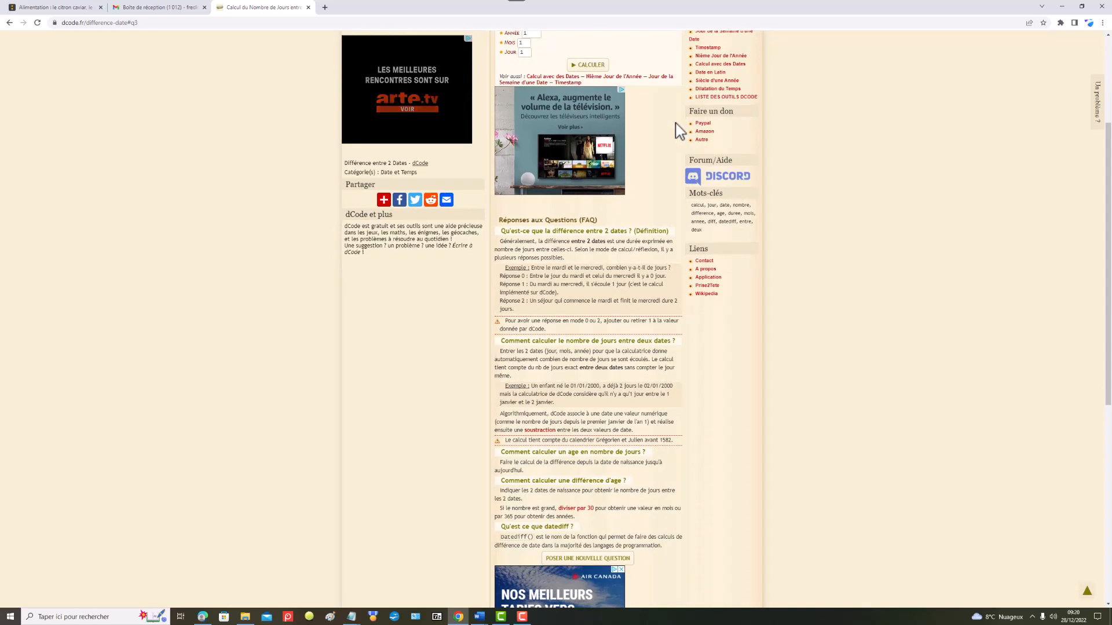
scroll(679, 127, down, 3)
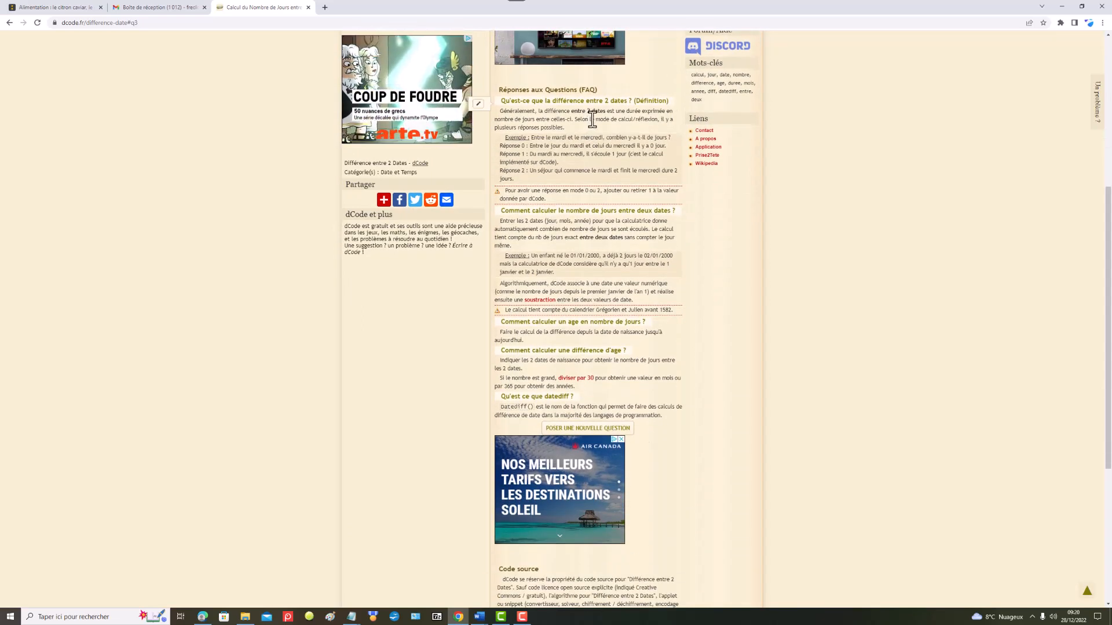
scroll(592, 119, down, 1)
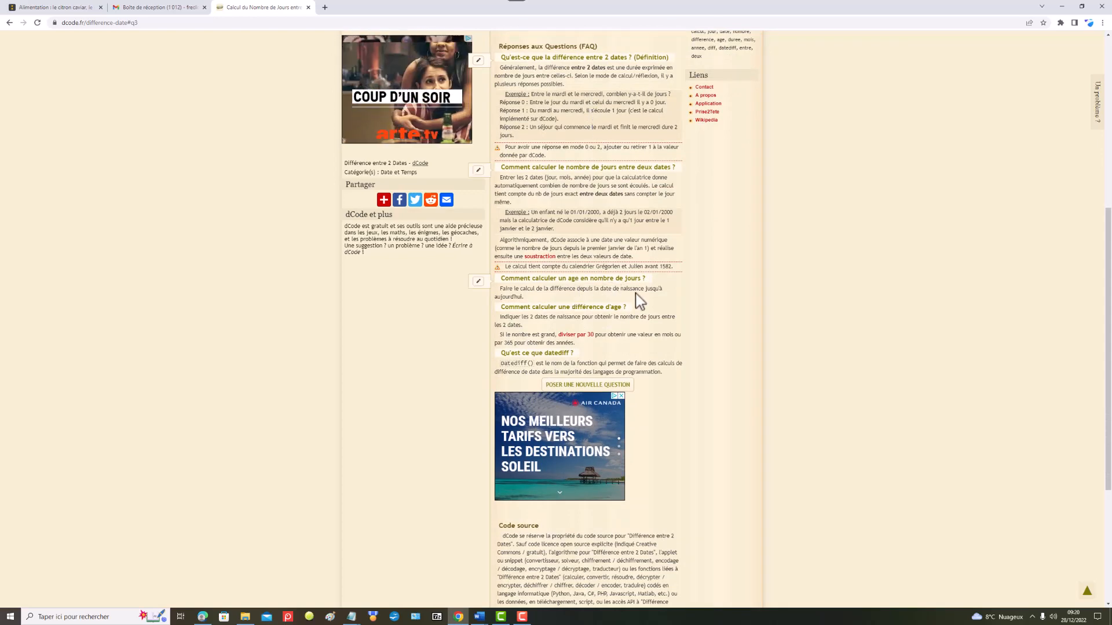
scroll(648, 284, down, 5)
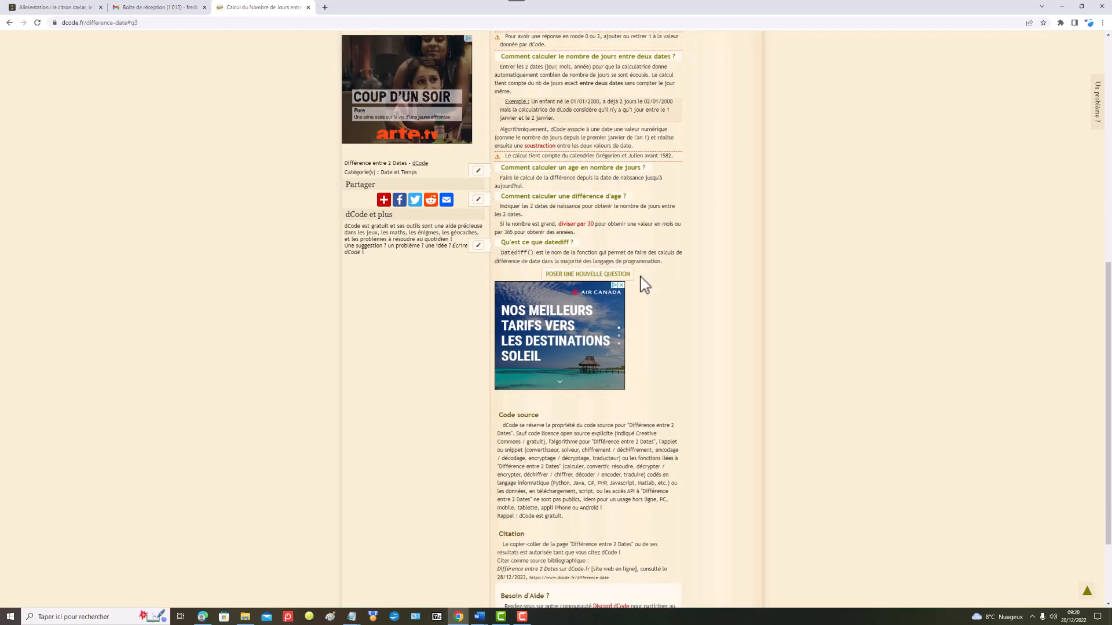
scroll(645, 260, up, 10)
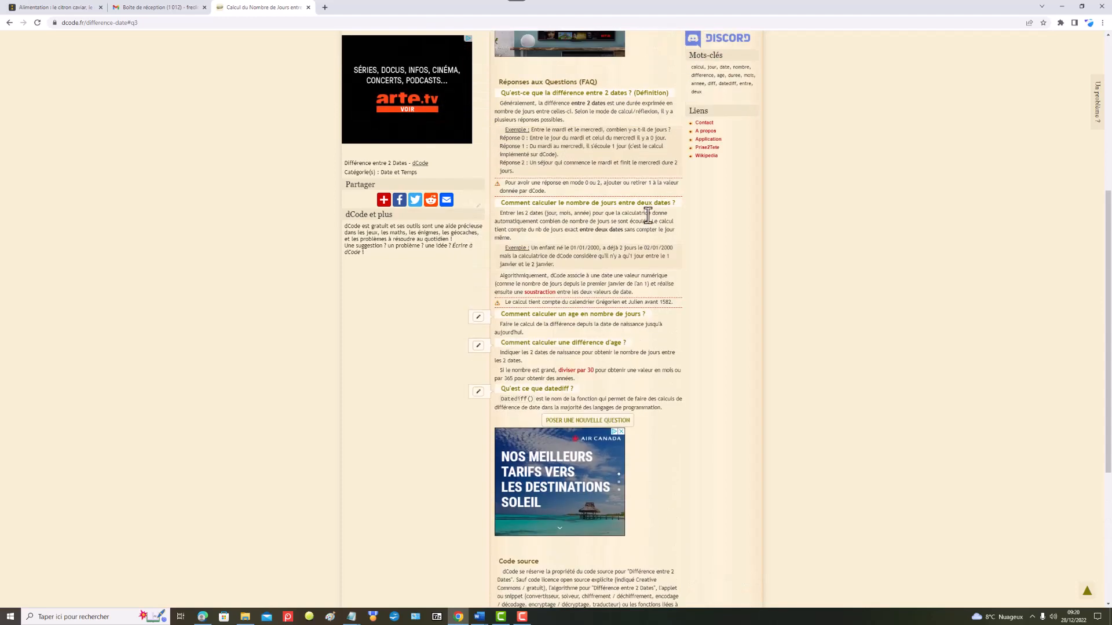
scroll(653, 205, up, 2)
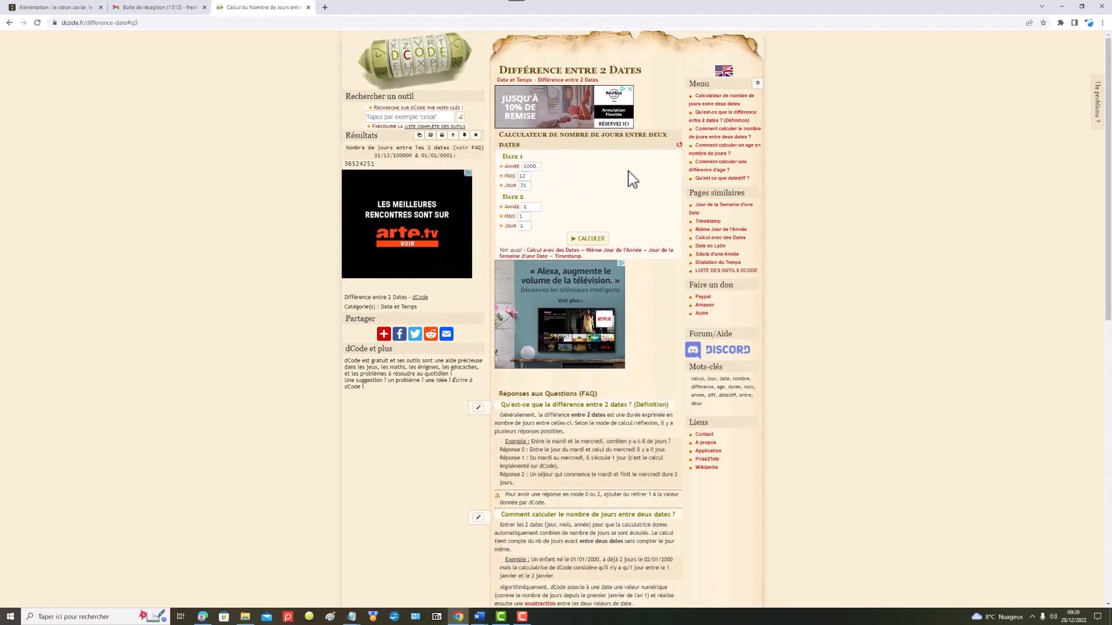
- Calculate the number of days between 28 December 2022 and 1 January 1966
double_click(539, 167)
double_click(527, 184)
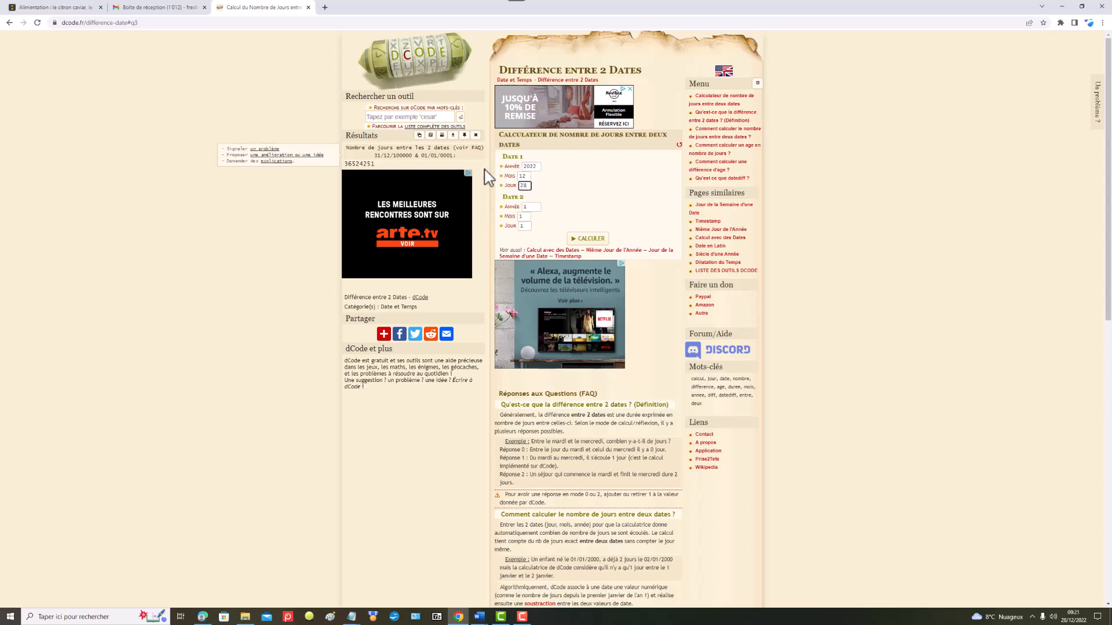
text(28)
double_click(531, 208)
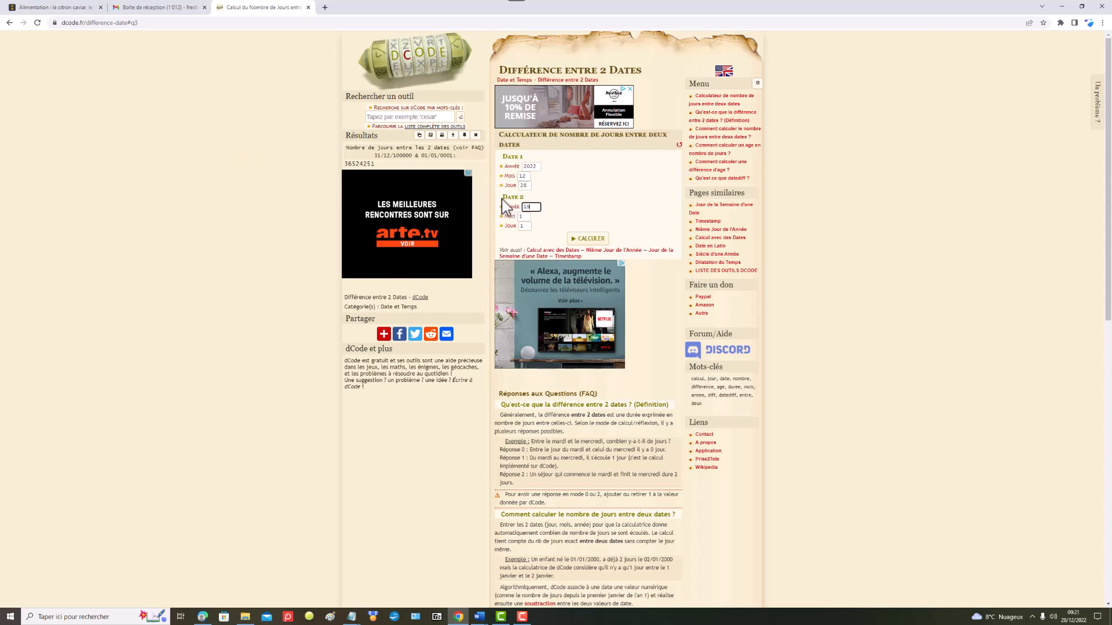
text(1966)
click(588, 238)
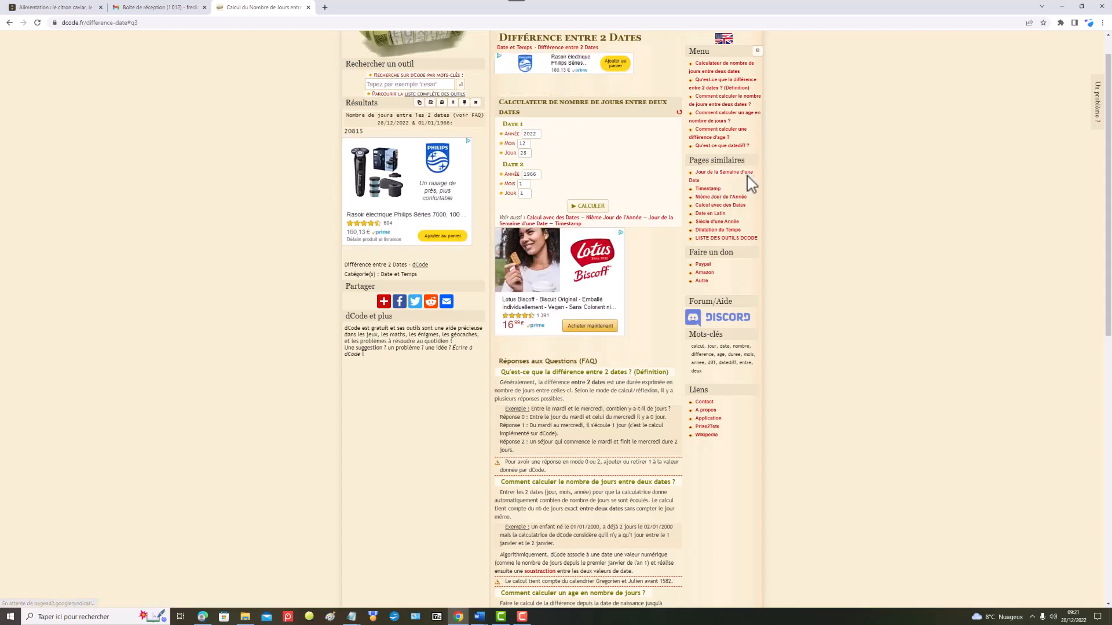
- Open the Nième Jour de l'Année calculator and find the day number of 31 December for a non-leap year and a leap year
click(747, 198)
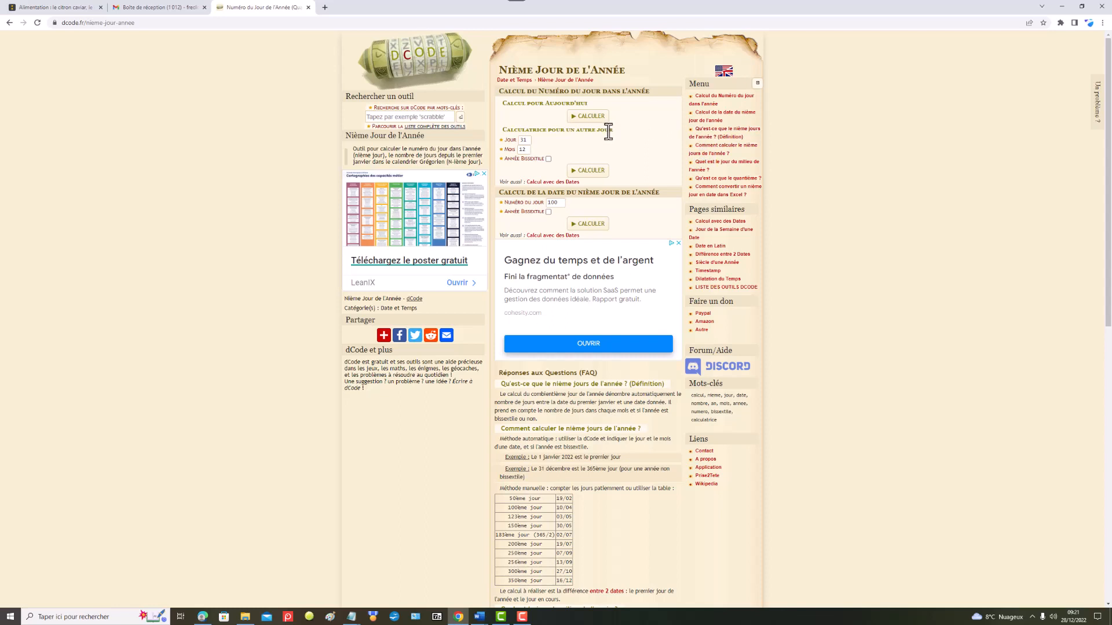
click(590, 171)
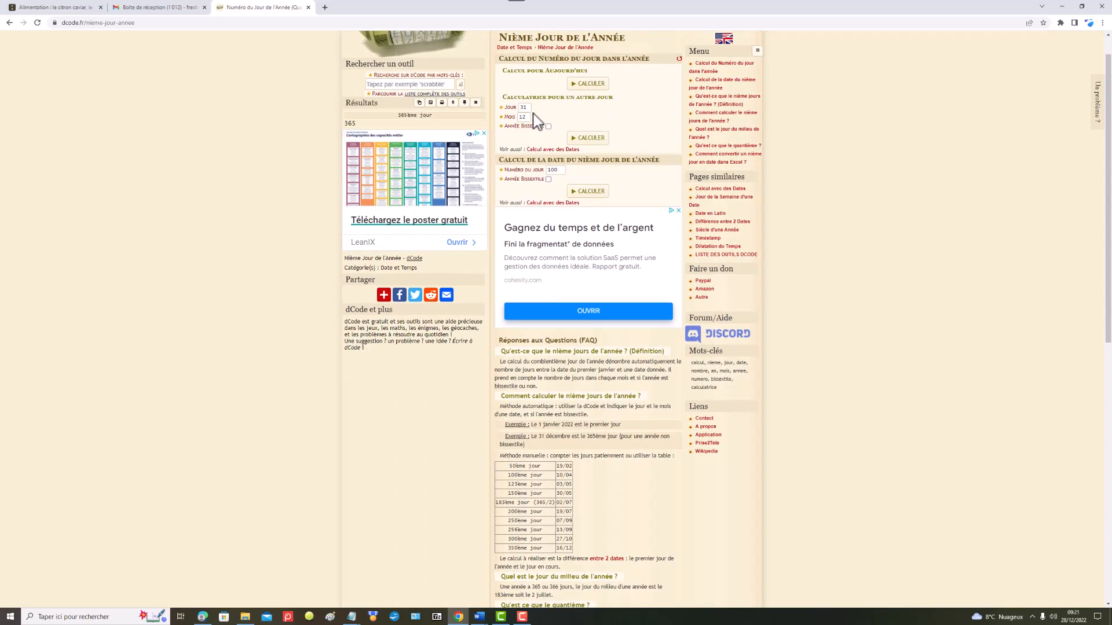
mouse_move(385, 136)
click(549, 126)
click(589, 140)
- Calculate the day number of 14 July (day 14, month 7) for a non-leap year
double_click(528, 108)
key(Tab)
click(599, 141)
click(600, 145)
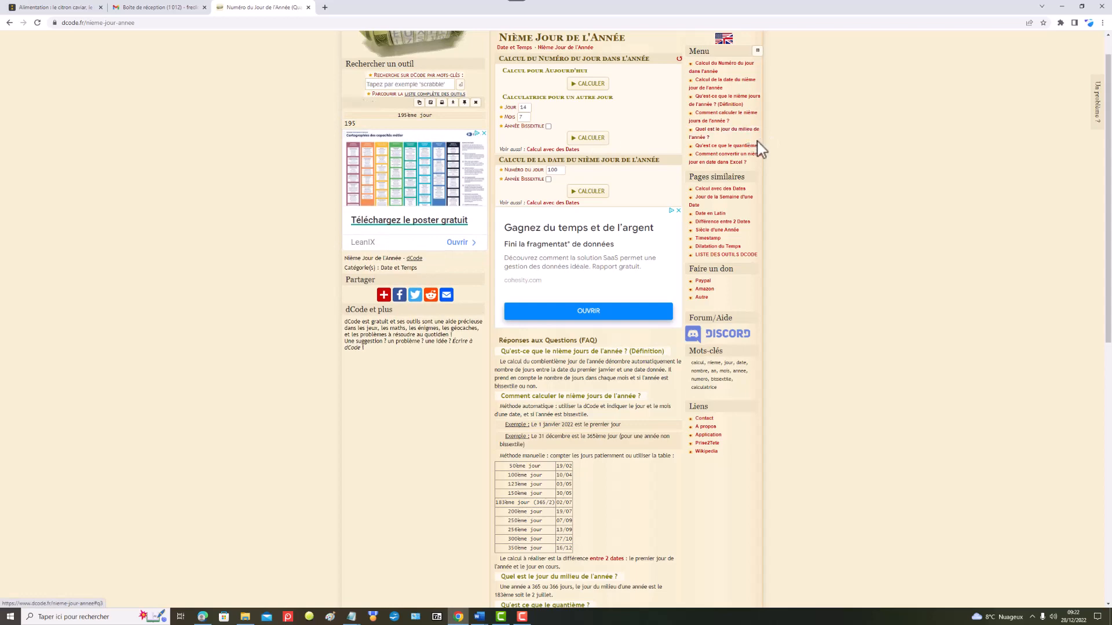
- Review the Nième Jour de l'Année FAQ, including the day-number table, the middle day of the year and the Excel conversion formula
click(742, 134)
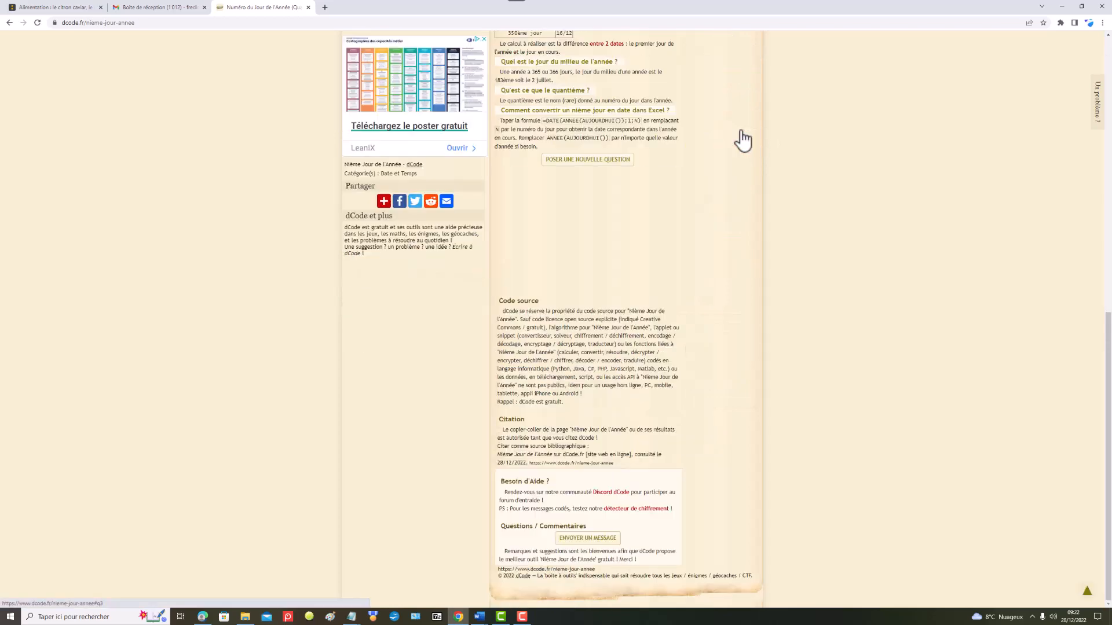
scroll(711, 155, up, 7)
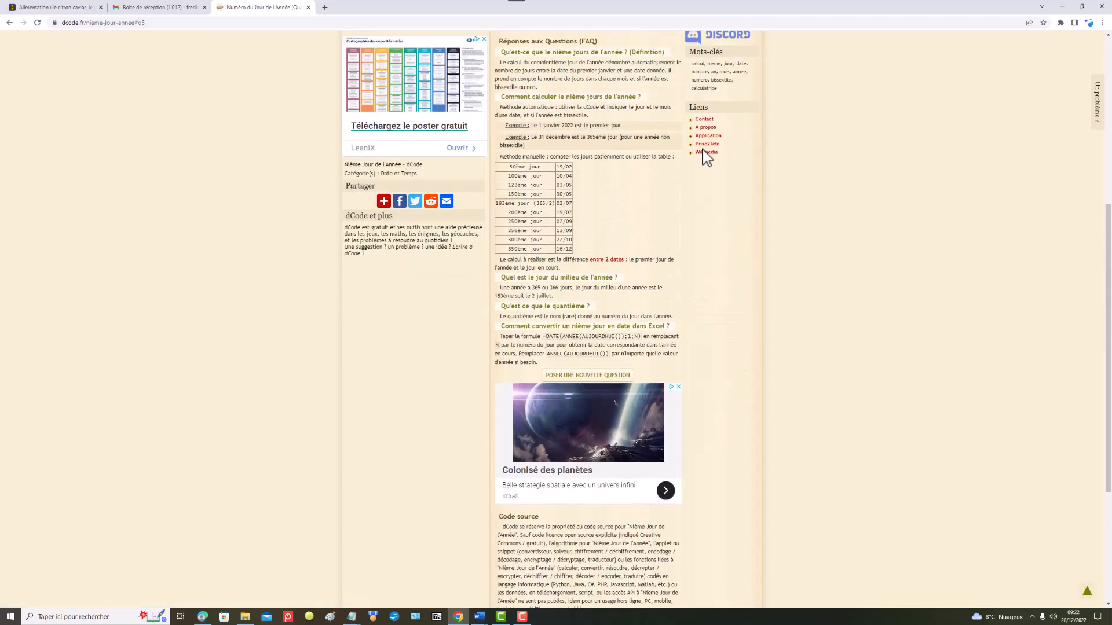
scroll(705, 155, up, 3)
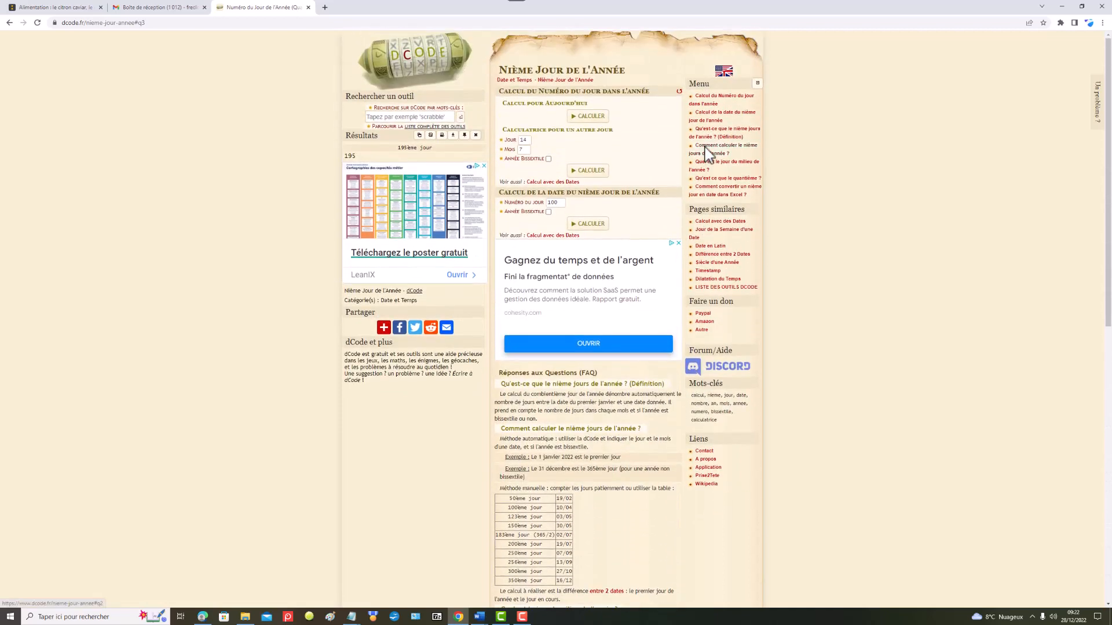
scroll(705, 153, down, 1)
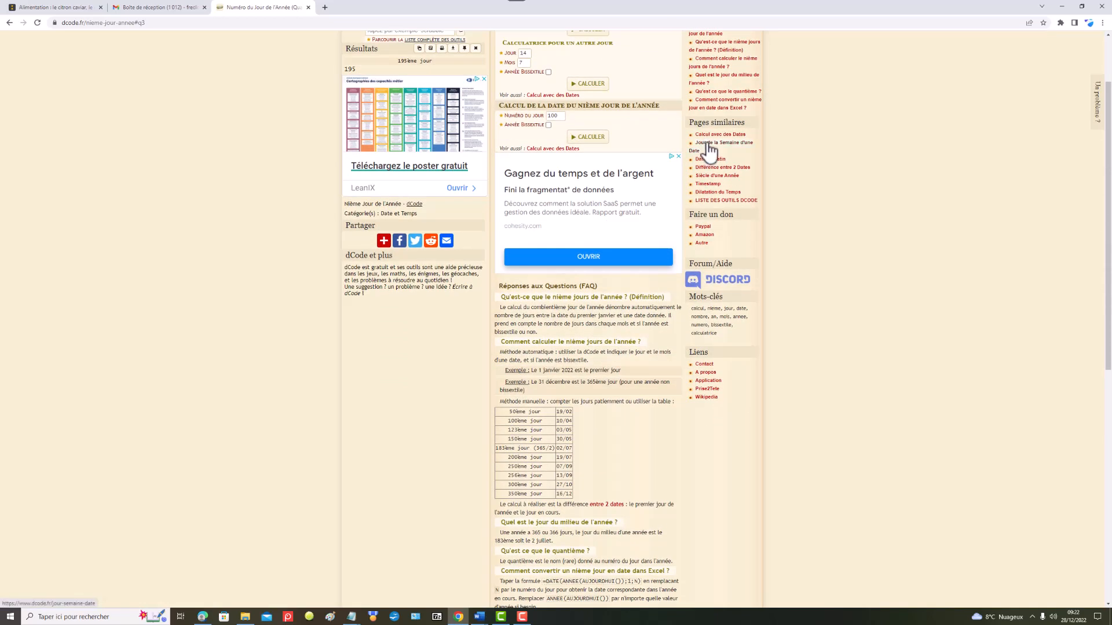
scroll(666, 152, up, 2)
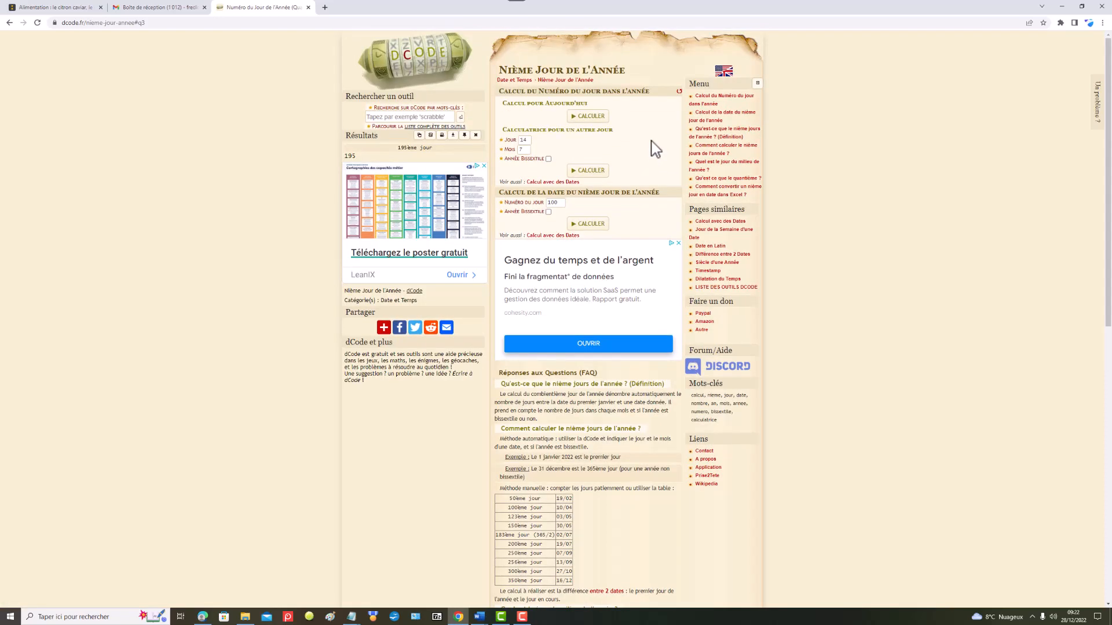
scroll(655, 149, down, 8)
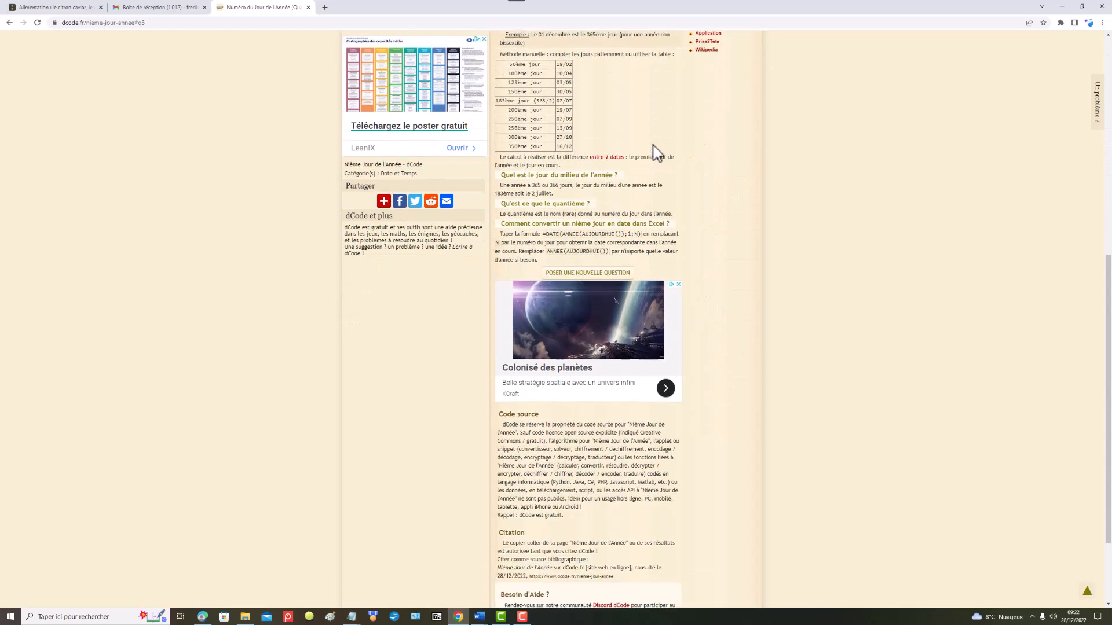
scroll(654, 146, down, 2)
scroll(658, 152, up, 3)
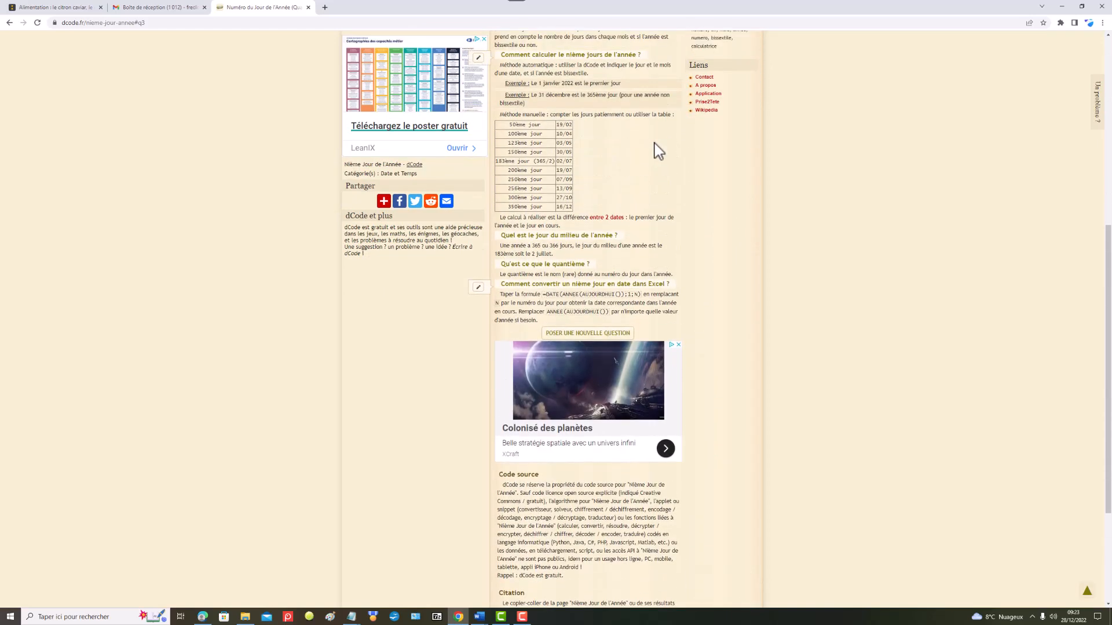
scroll(658, 151, up, 6)
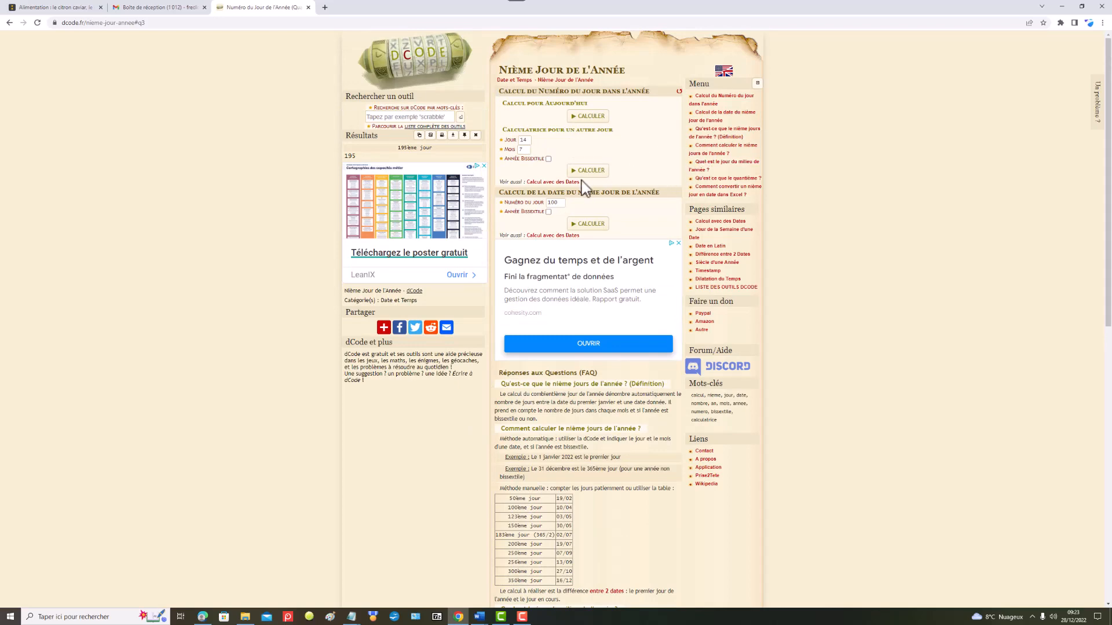
- Open the Calcul avec des Dates calculator and subtract 123 days from 21/12/2010
click(557, 182)
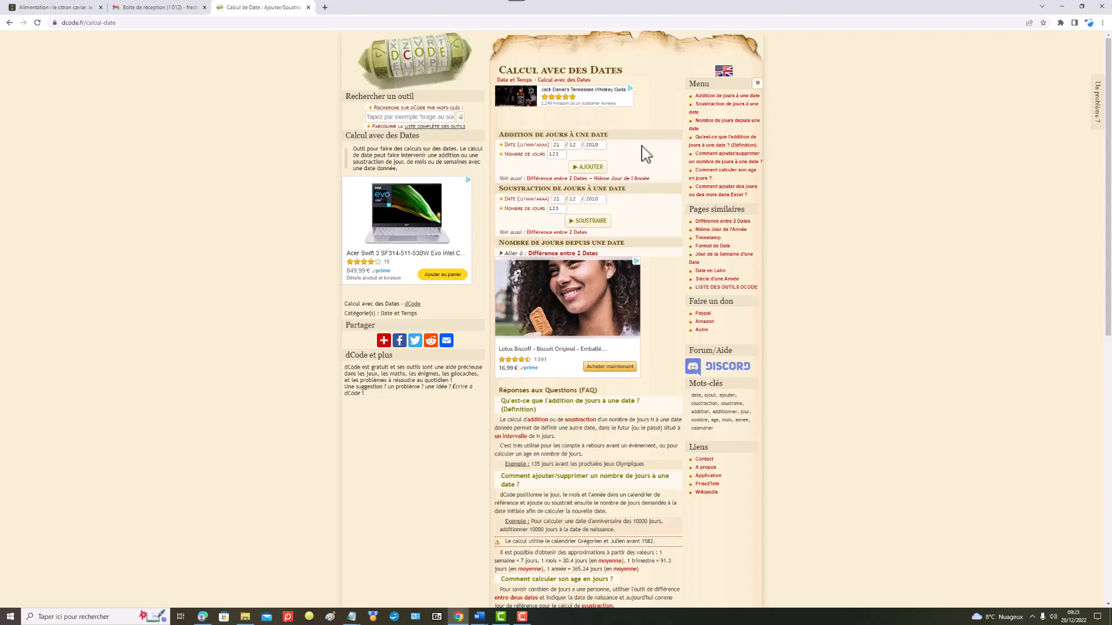
click(590, 226)
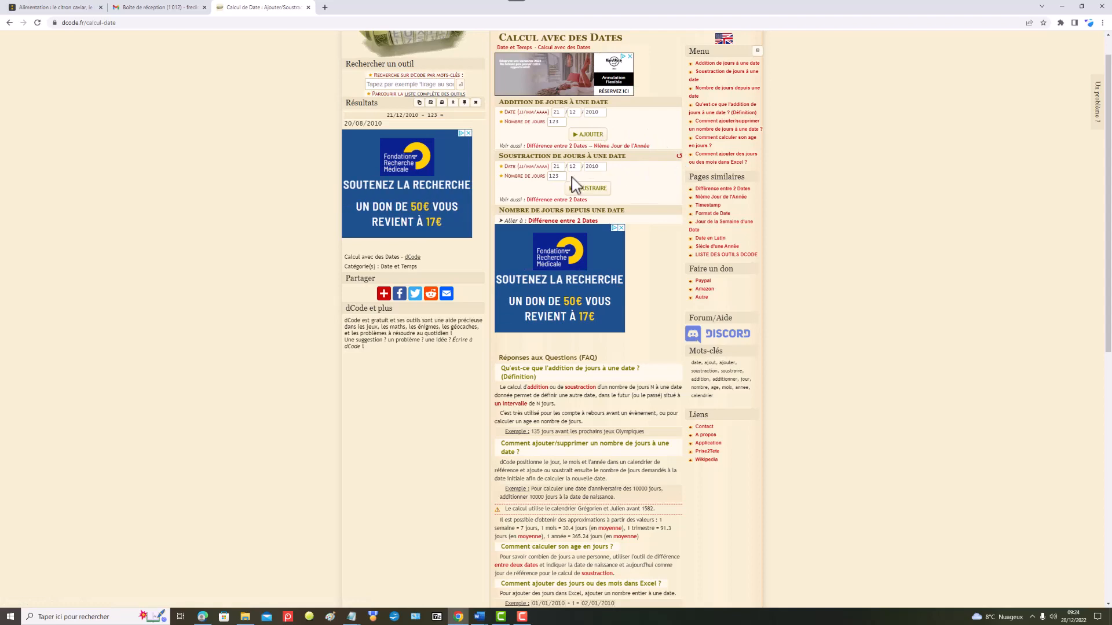
- Open the Format de Date converter and convert the date 23/12/2014 into English and international formats
click(723, 215)
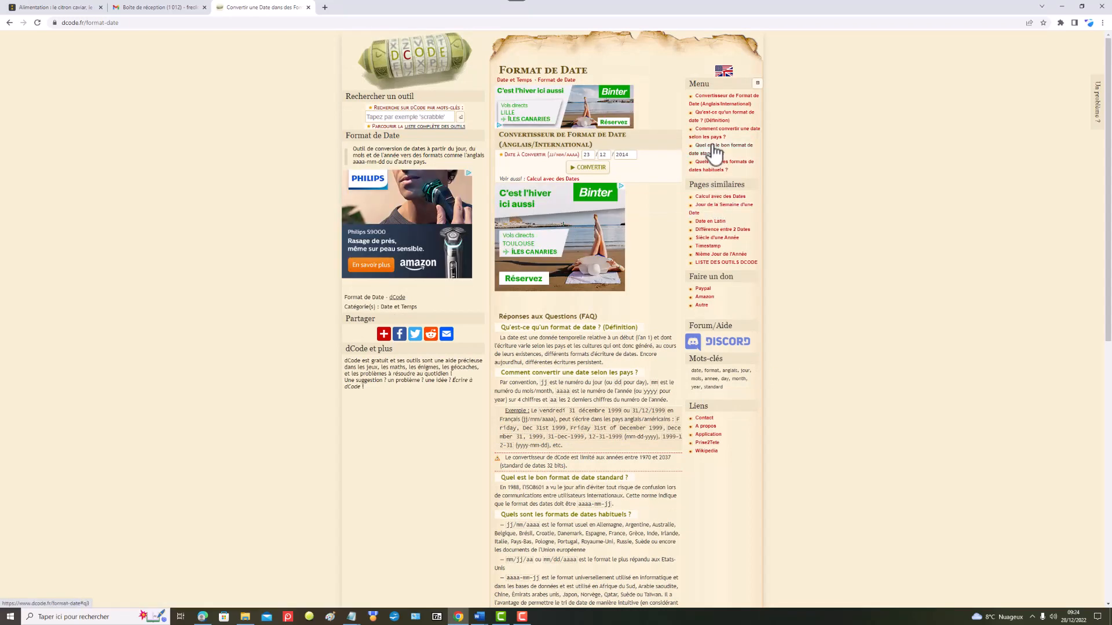
click(590, 168)
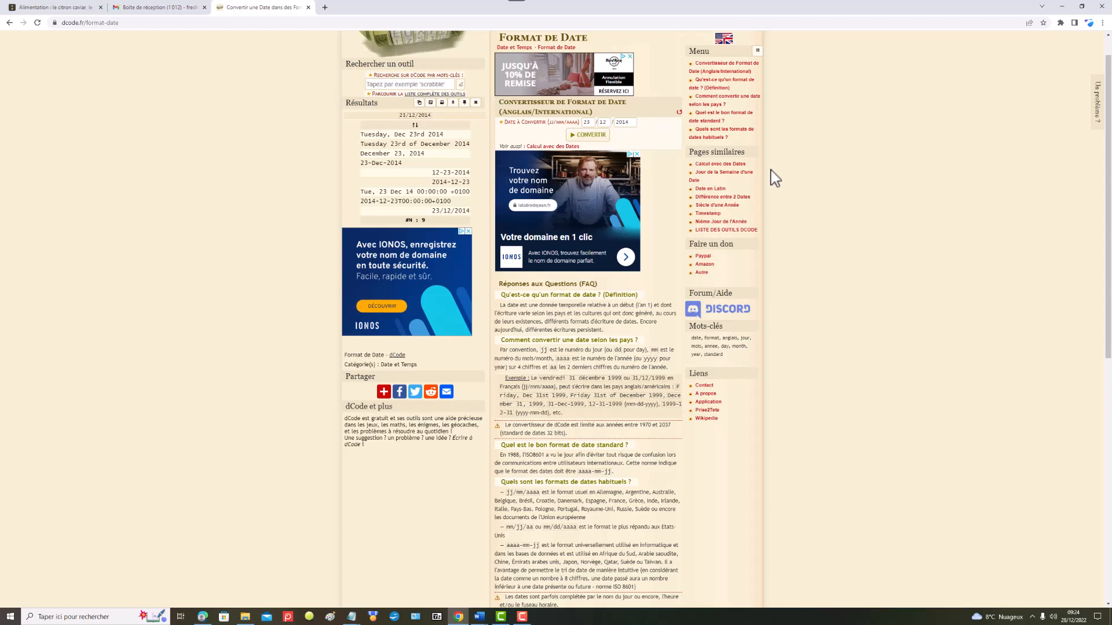
- Open the Date en Latin converter and review its FAQ on Latin date writing, weekday names, month names, and Calends, Ides and Nones
click(713, 188)
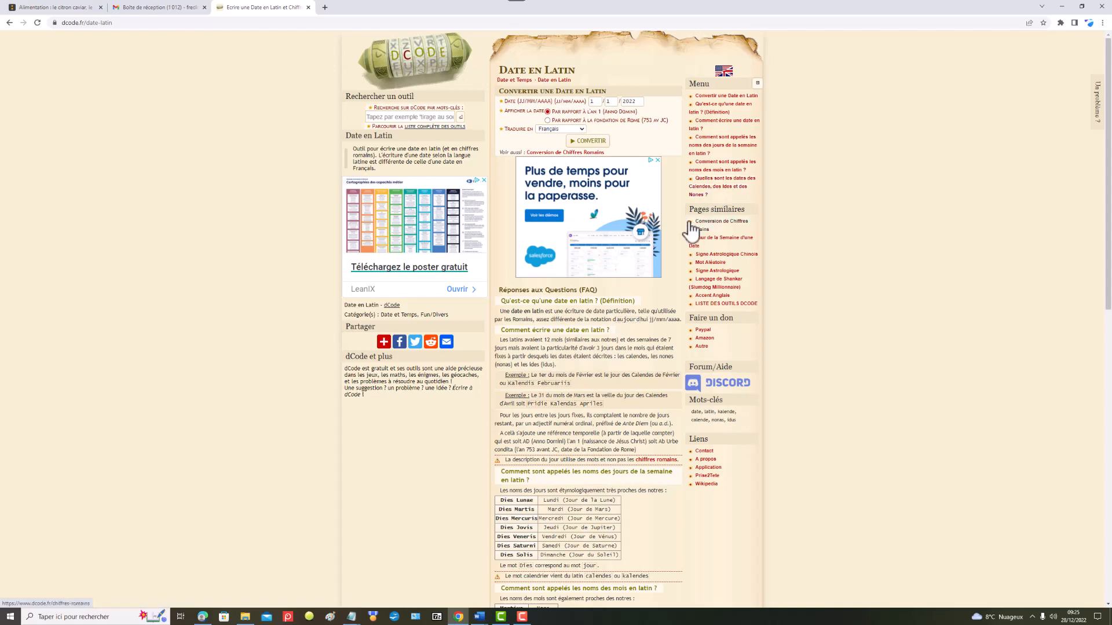
scroll(661, 223, down, 2)
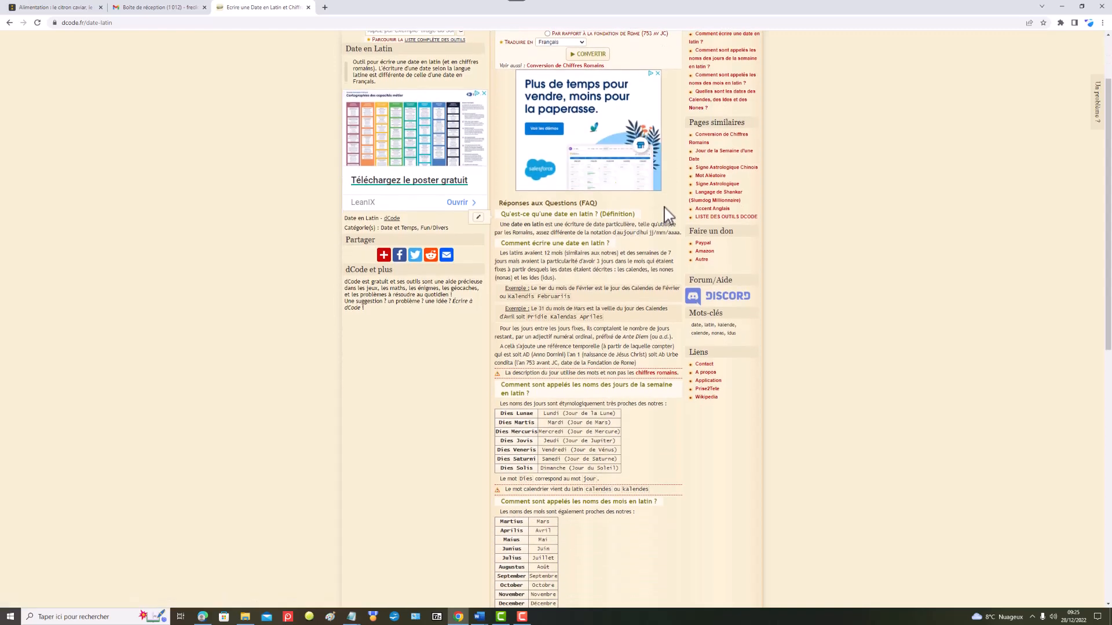
scroll(671, 211, down, 2)
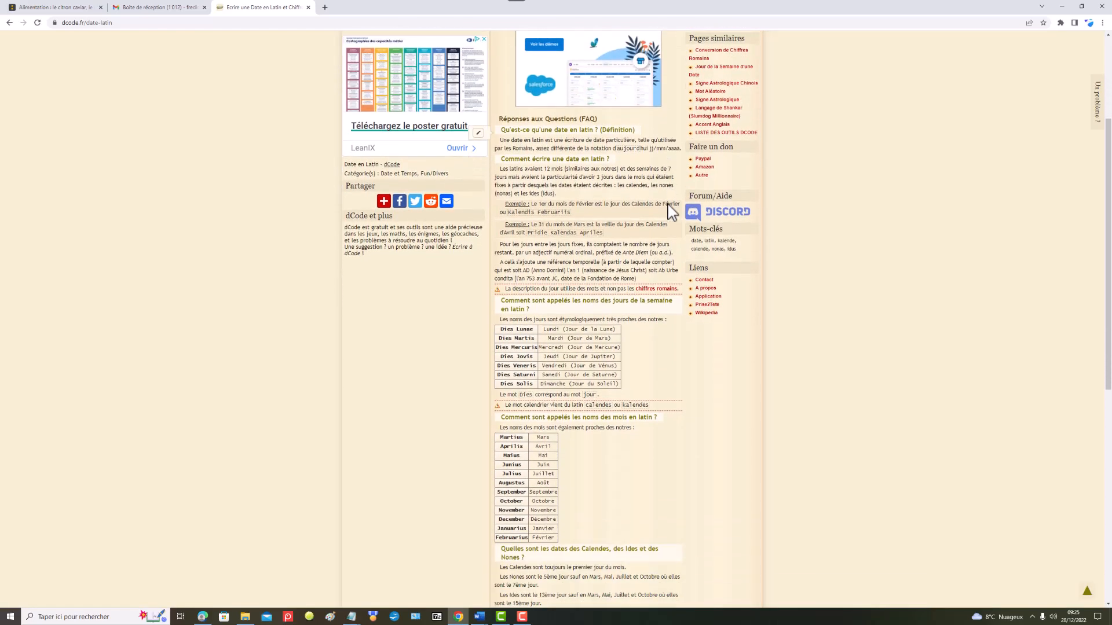
scroll(671, 211, down, 2)
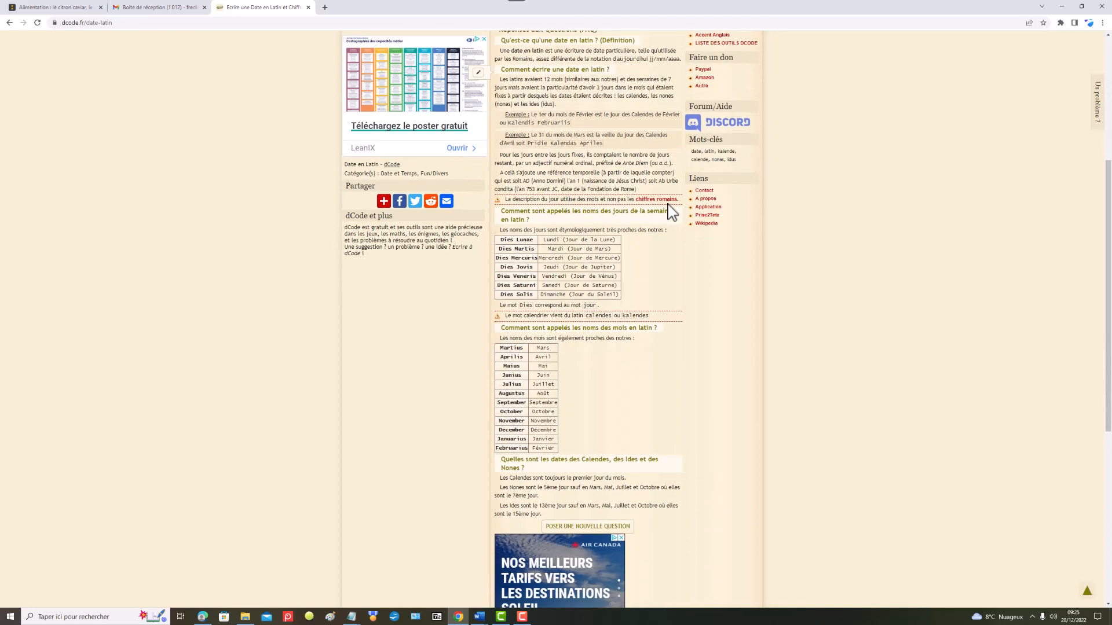
scroll(672, 211, down, 2)
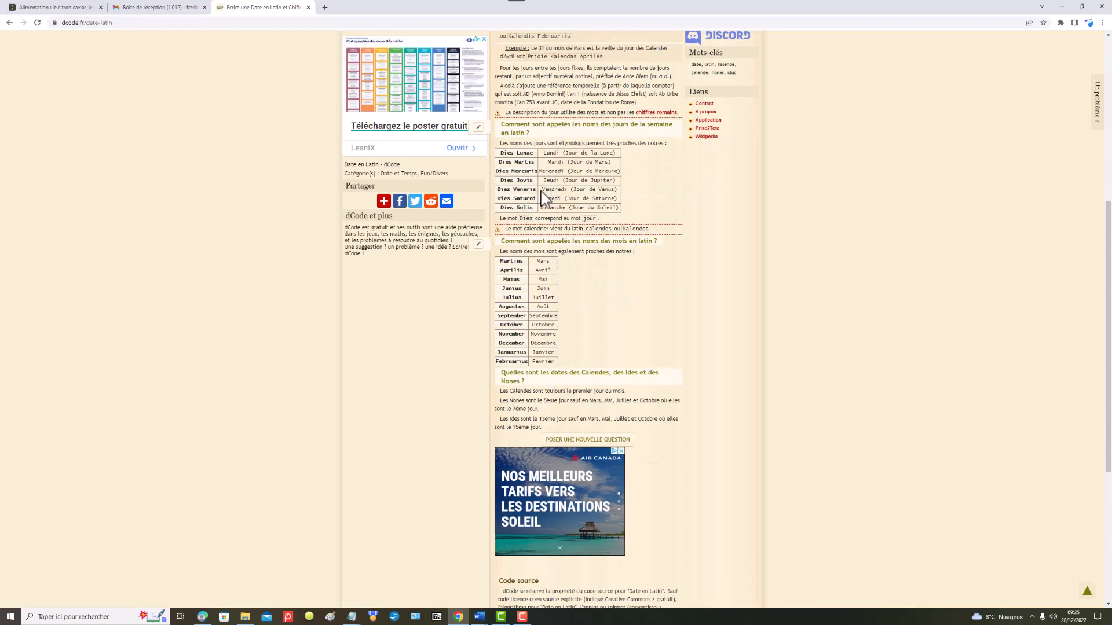
- Convert the date 1/1/2022 into Latin relative to the foundation of Rome (753 av JC), translated into Français
scroll(573, 181, up, 6)
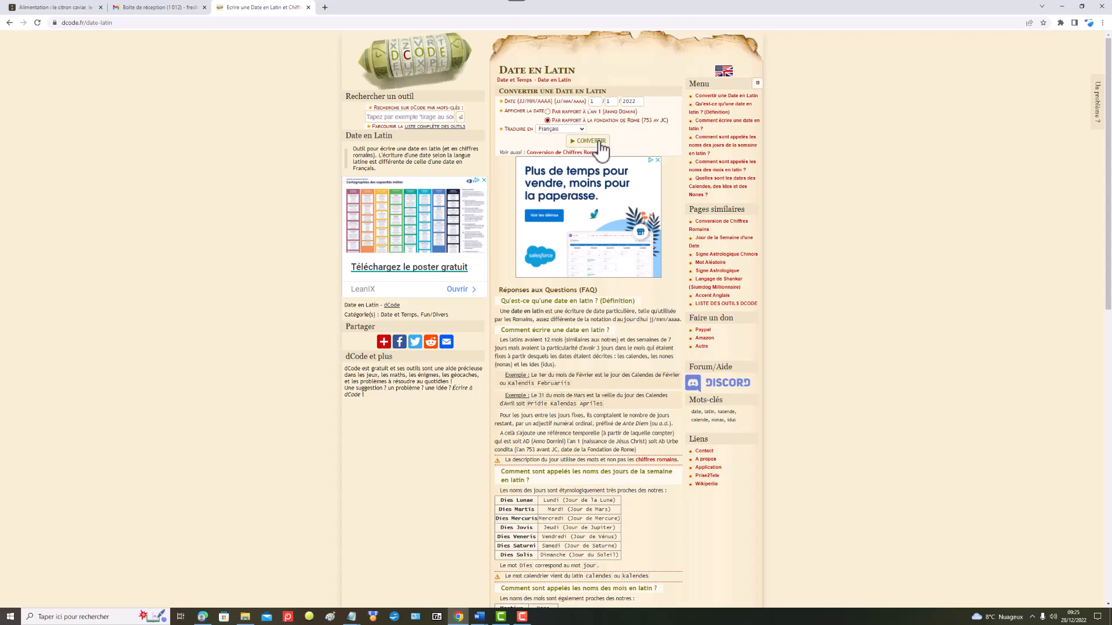
click(600, 144)
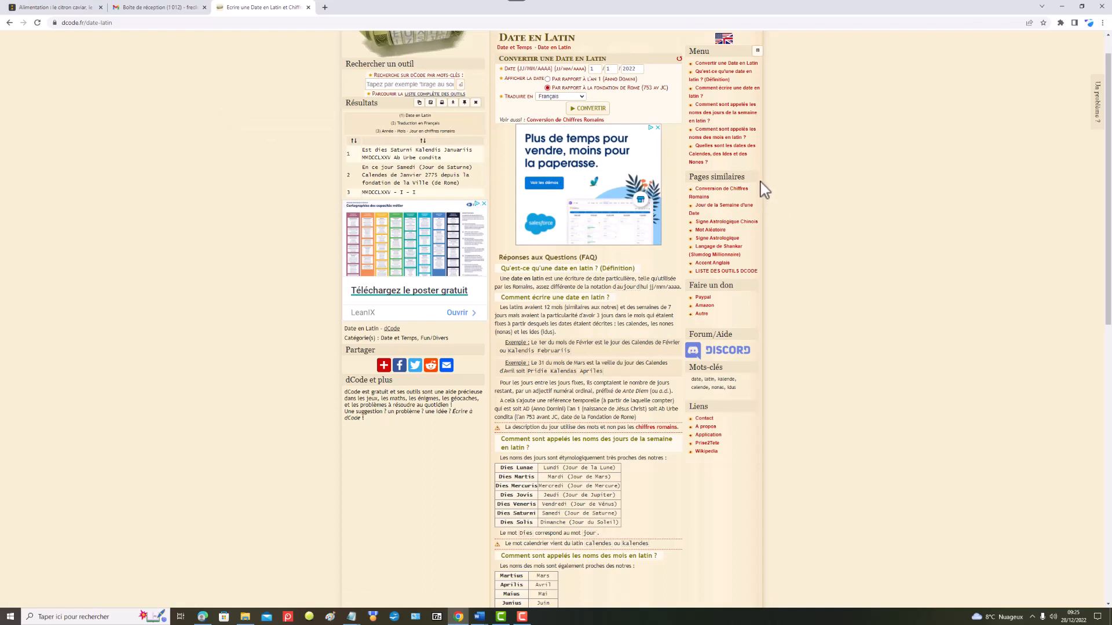
scroll(764, 188, up, 1)
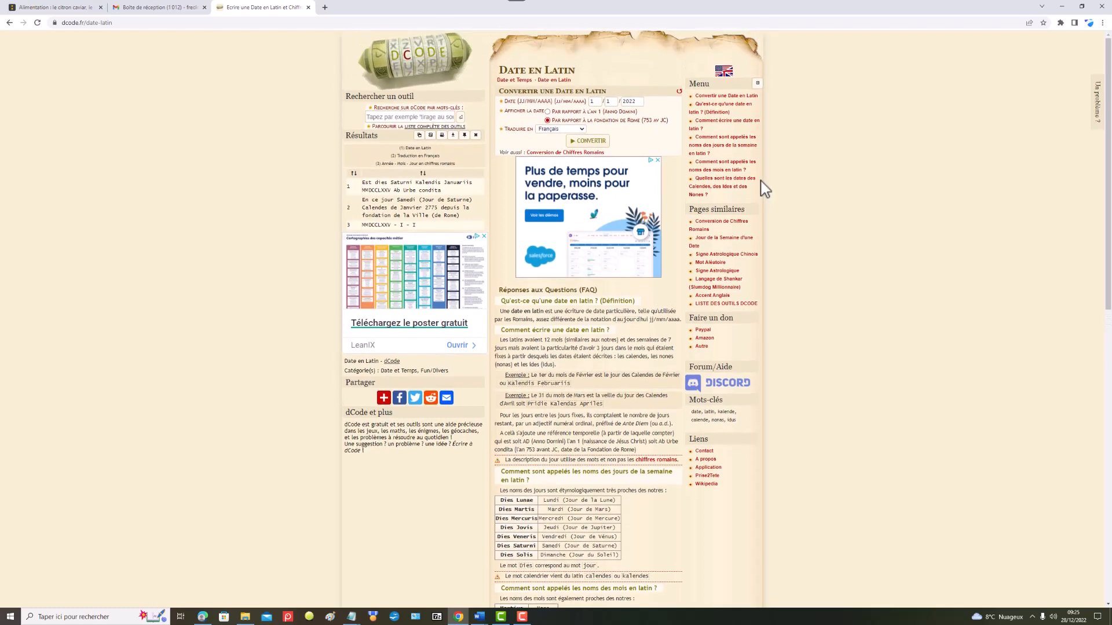